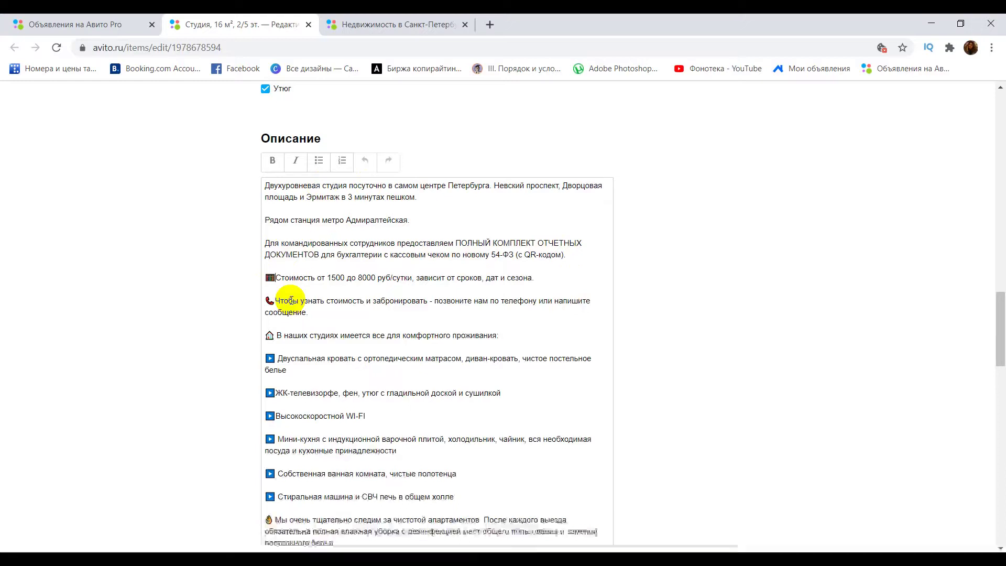
Step: Place the cursor in the 16 m² studio listing's Описание description box
click(301, 237)
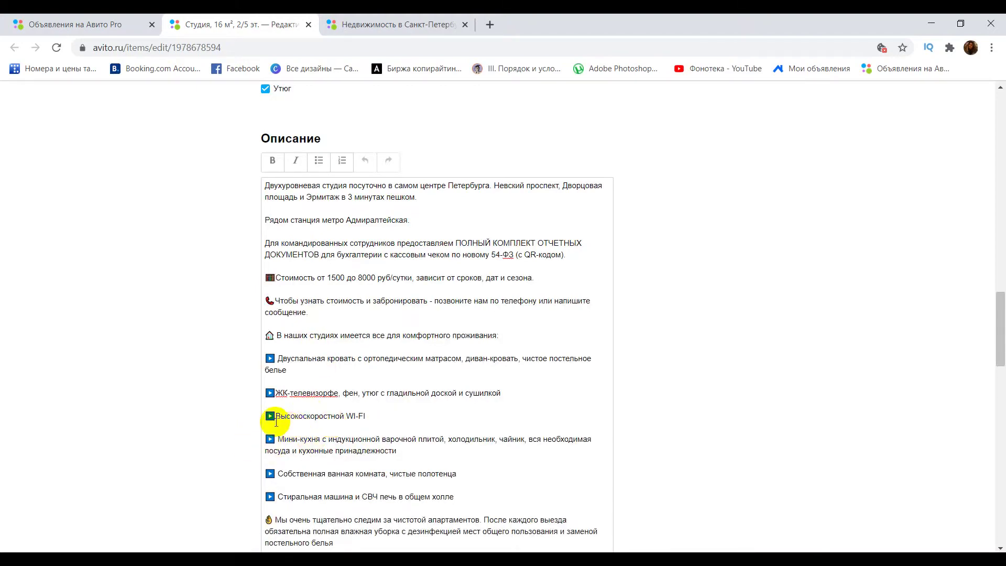
scroll(375, 452, down, 3)
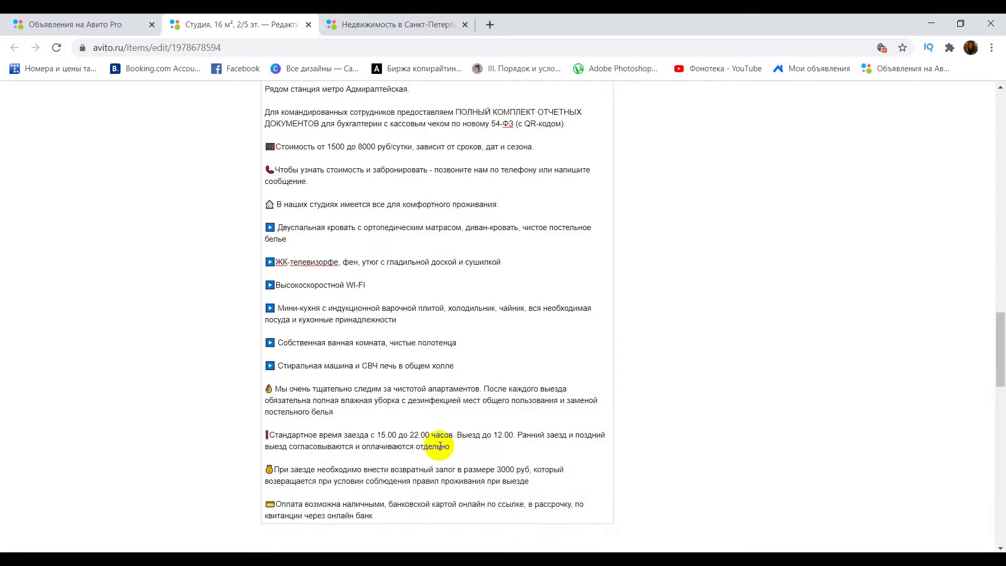
scroll(440, 446, down, 4)
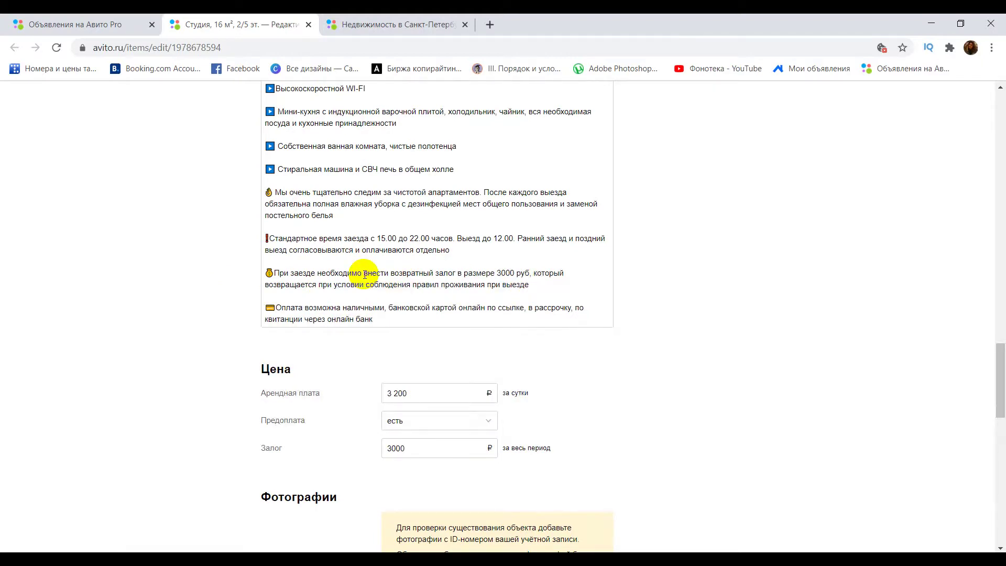
scroll(493, 417, up, 1)
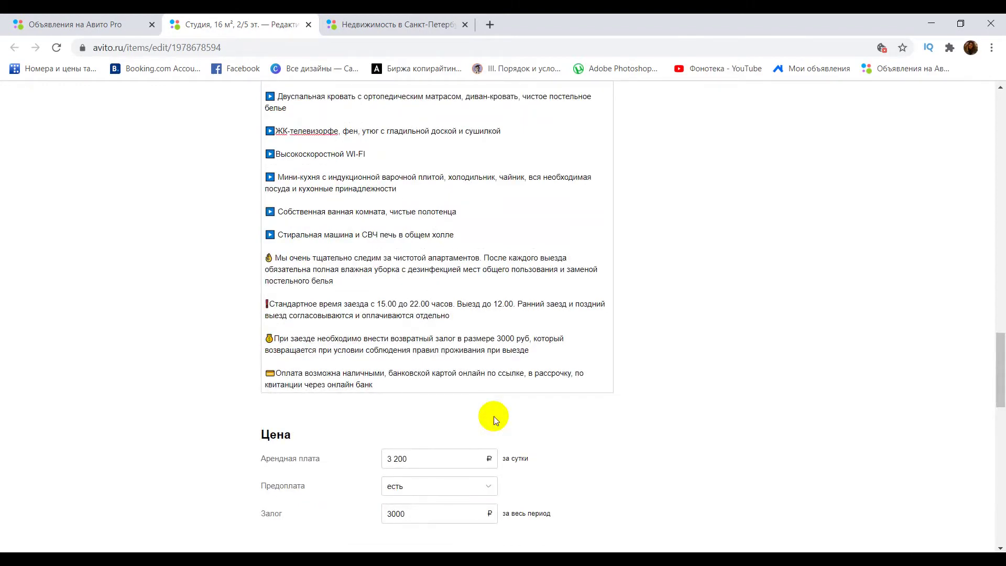
scroll(494, 416, up, 3)
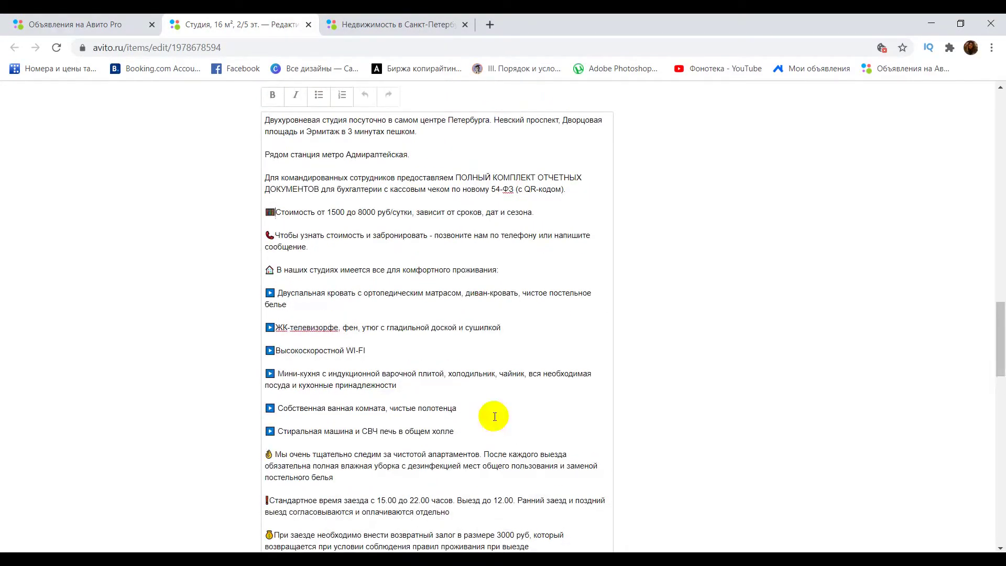
scroll(495, 417, down, 3)
scroll(494, 416, up, 4)
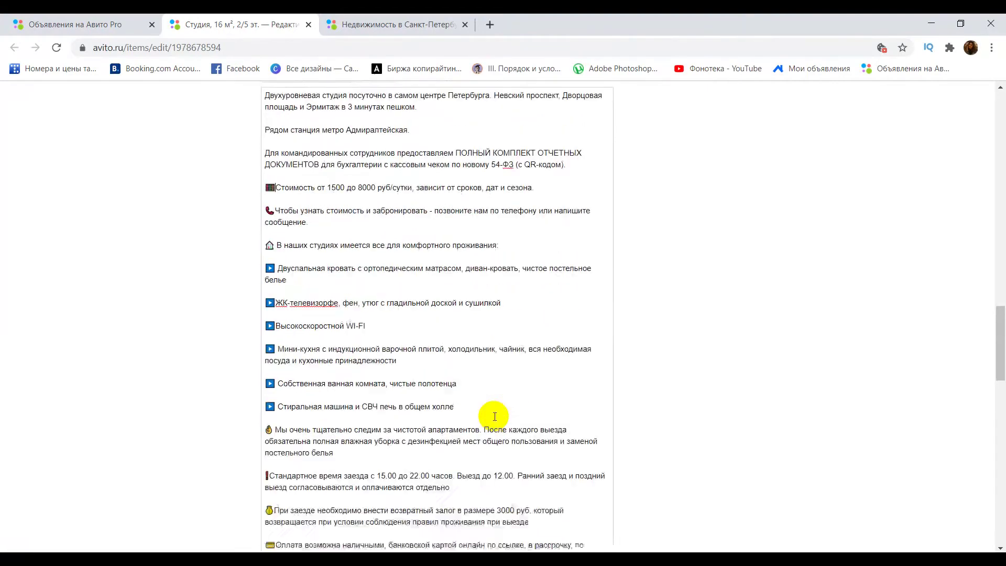
scroll(495, 417, up, 11)
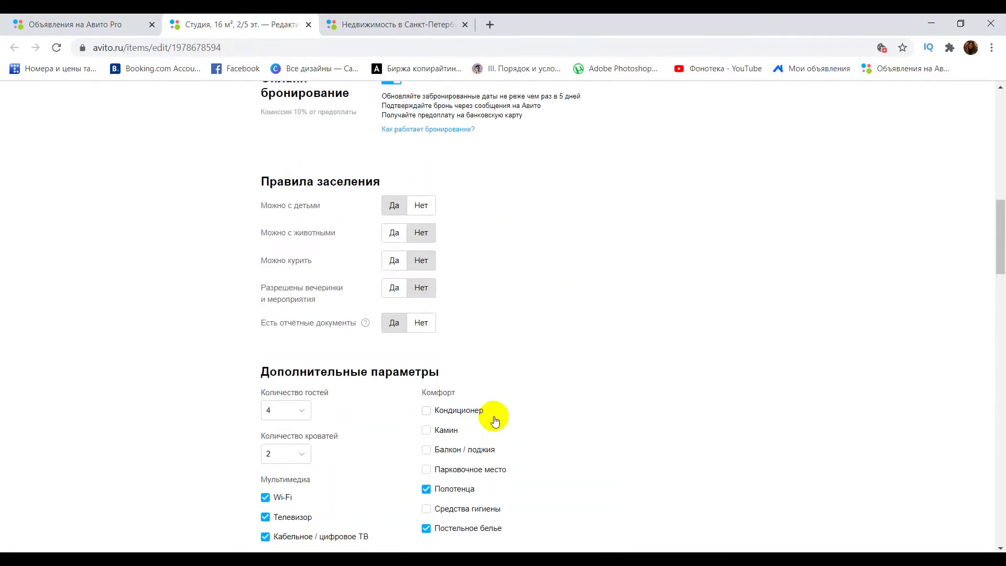
Step: Switch to the 'Недвижимость в Санкт-Петербурге' daily apartment rental search
scroll(494, 416, up, 3)
scroll(493, 416, down, 2)
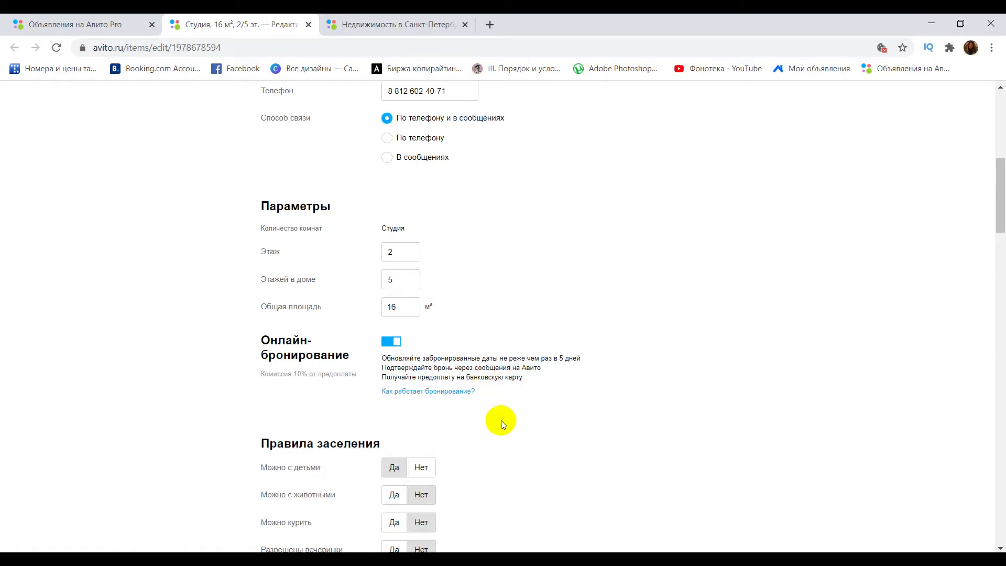
click(388, 22)
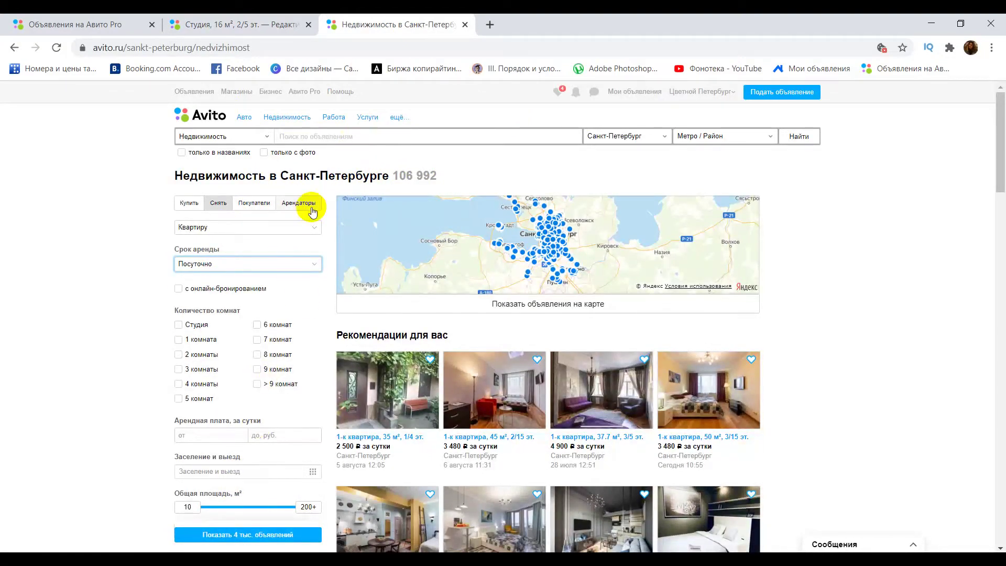
Step: Filter the Saint Petersburg daily rentals to 'с онлайн-бронированием' listings, showing 1,607 results
click(203, 540)
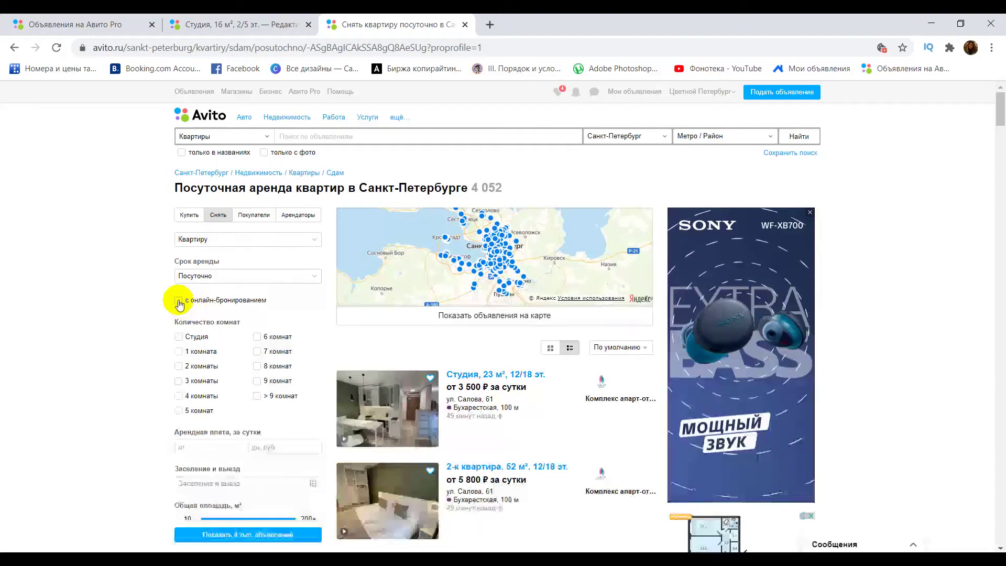
click(178, 300)
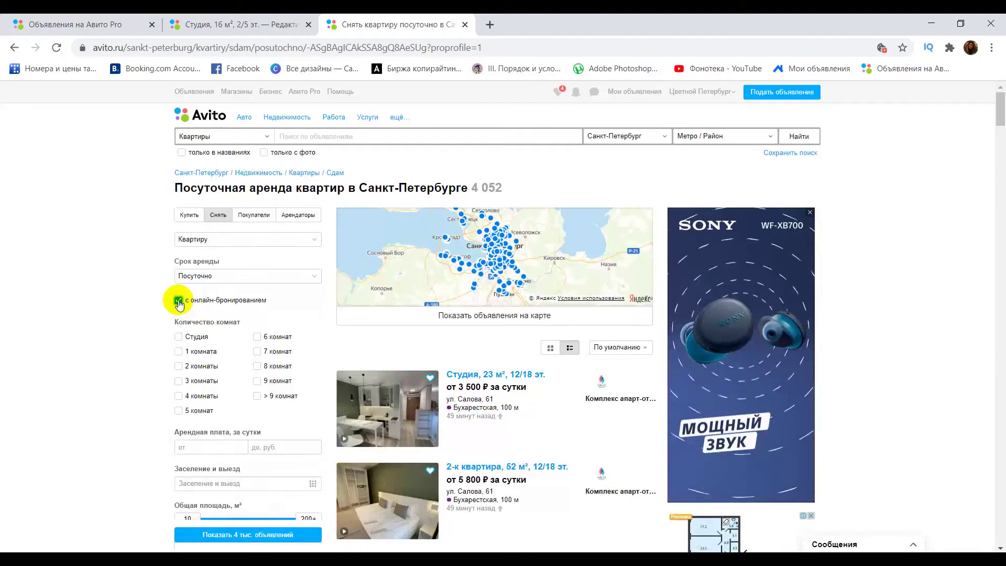
click(248, 538)
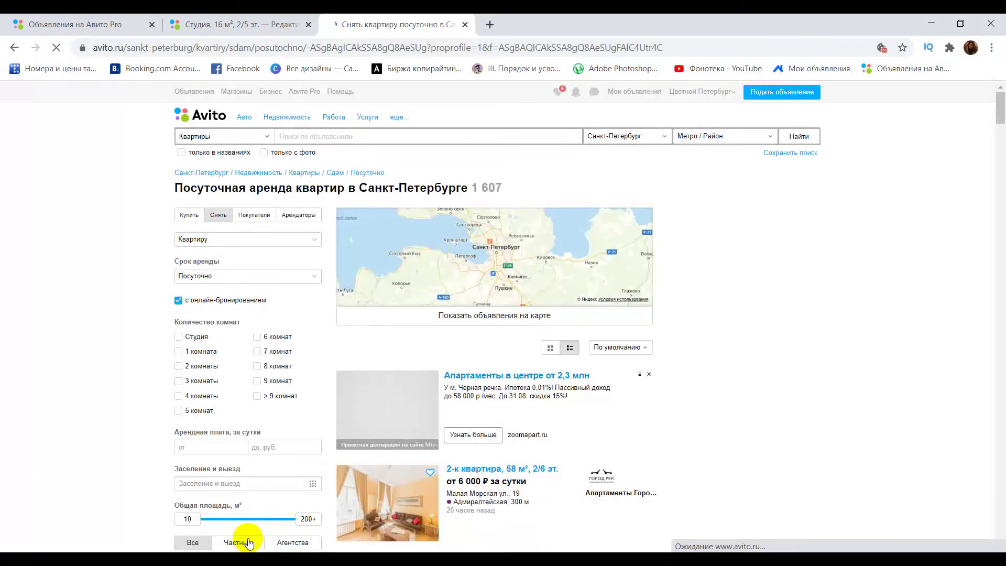
click(249, 542)
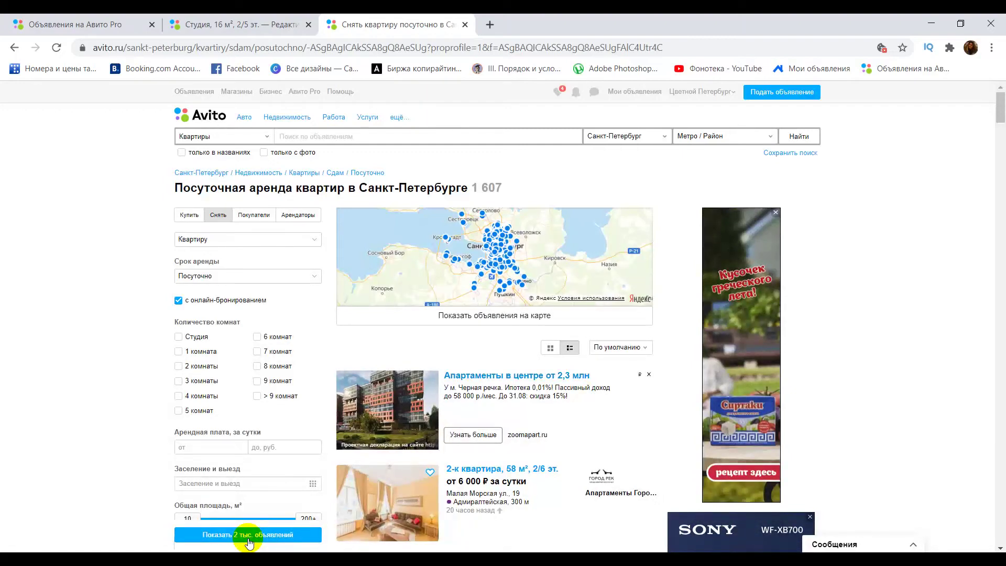
scroll(332, 382, down, 1)
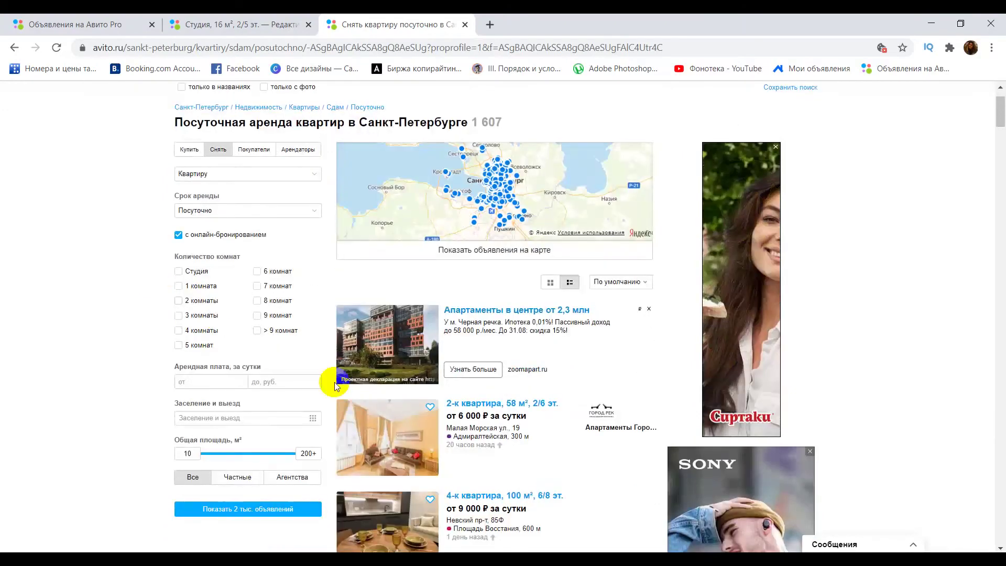
Step: Set check-in to 10 August and check-out to 12 August, showing 256 listings
click(238, 419)
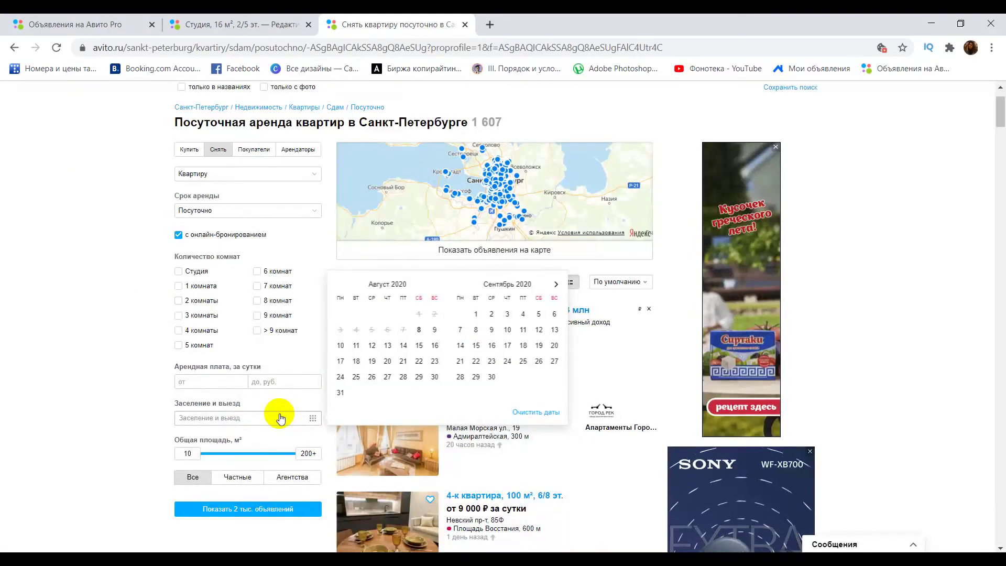
click(340, 345)
click(378, 347)
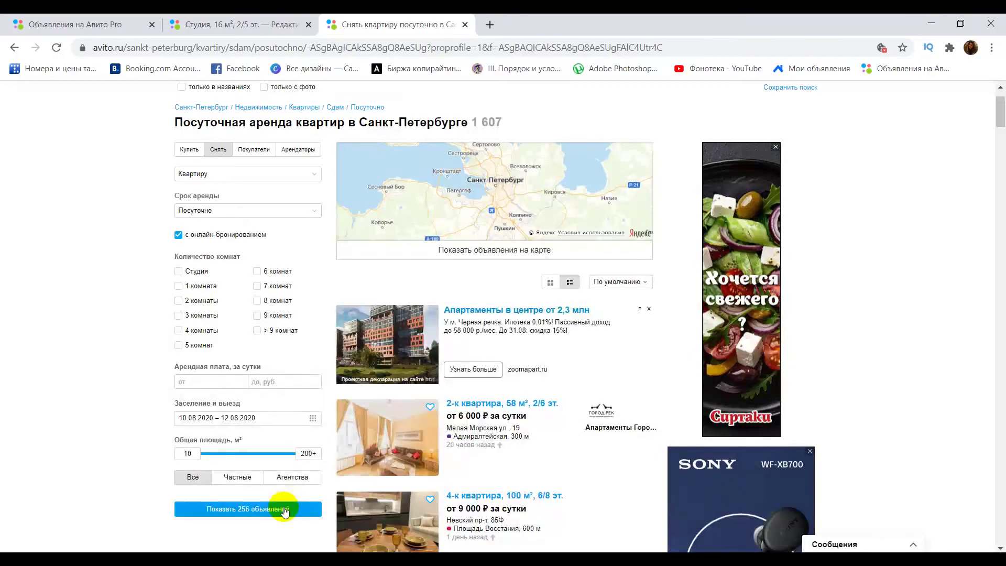
click(257, 511)
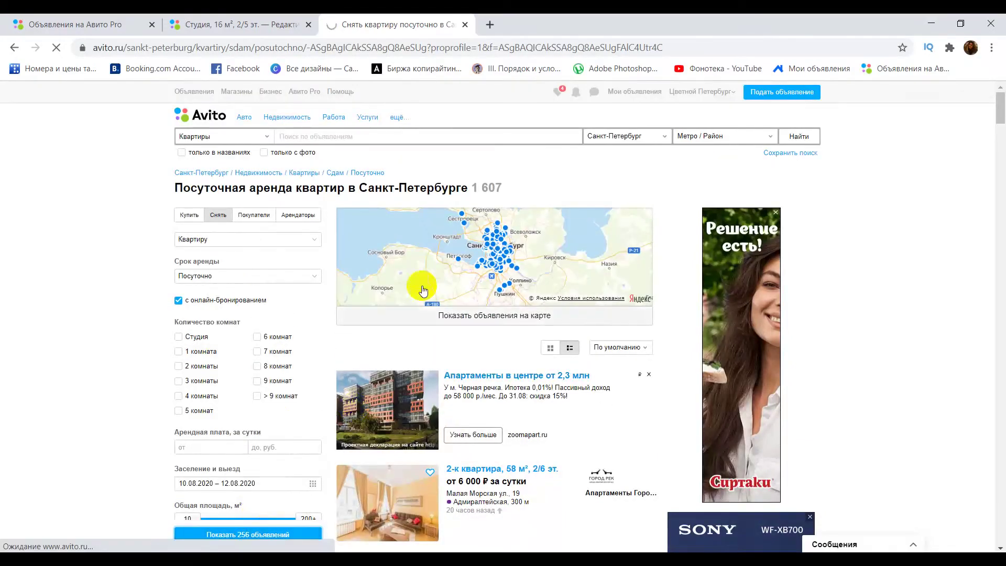
Step: Browse the 256 results, then return to the studio's edit form
scroll(414, 472, down, 4)
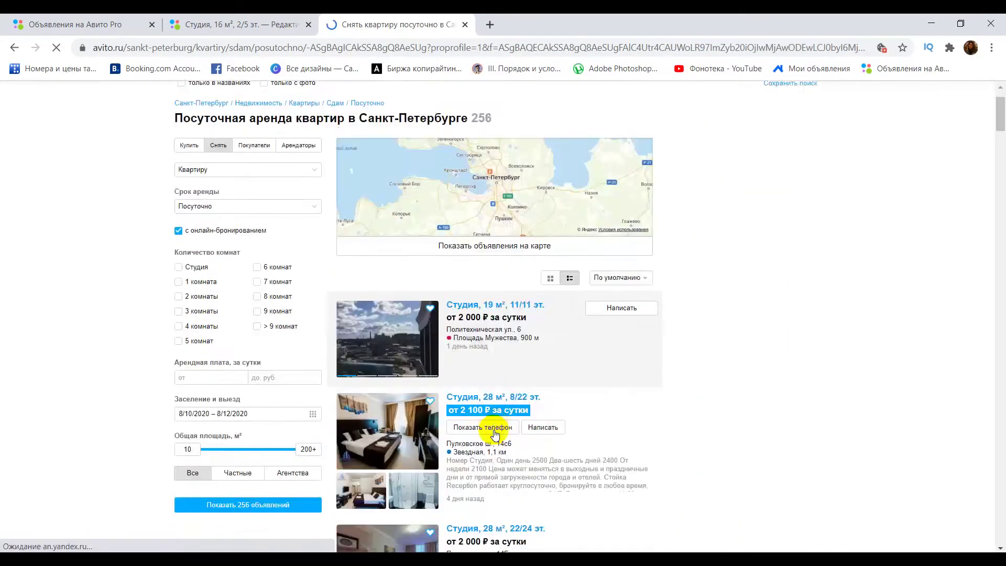
scroll(494, 434, down, 2)
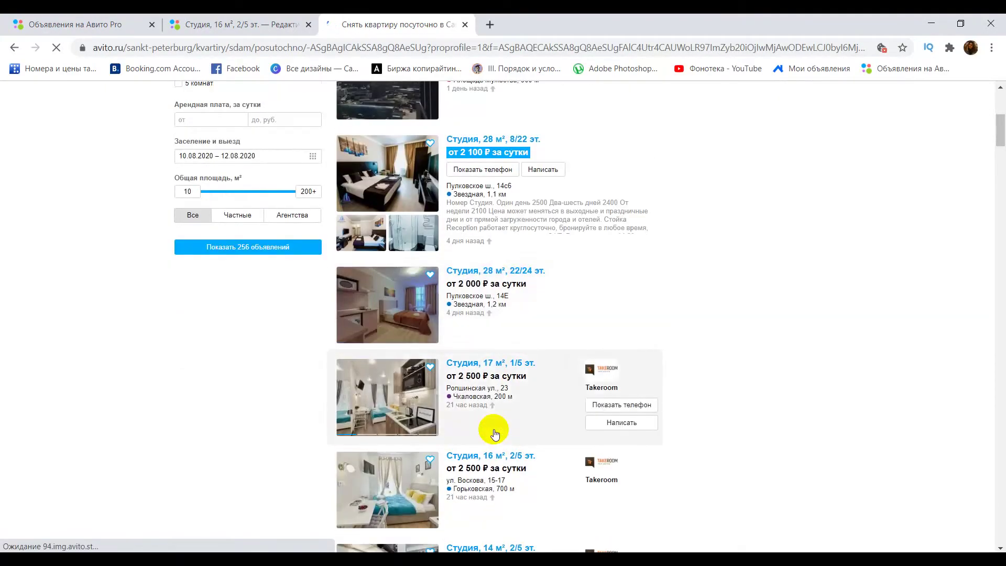
scroll(494, 434, down, 2)
scroll(334, 438, down, 6)
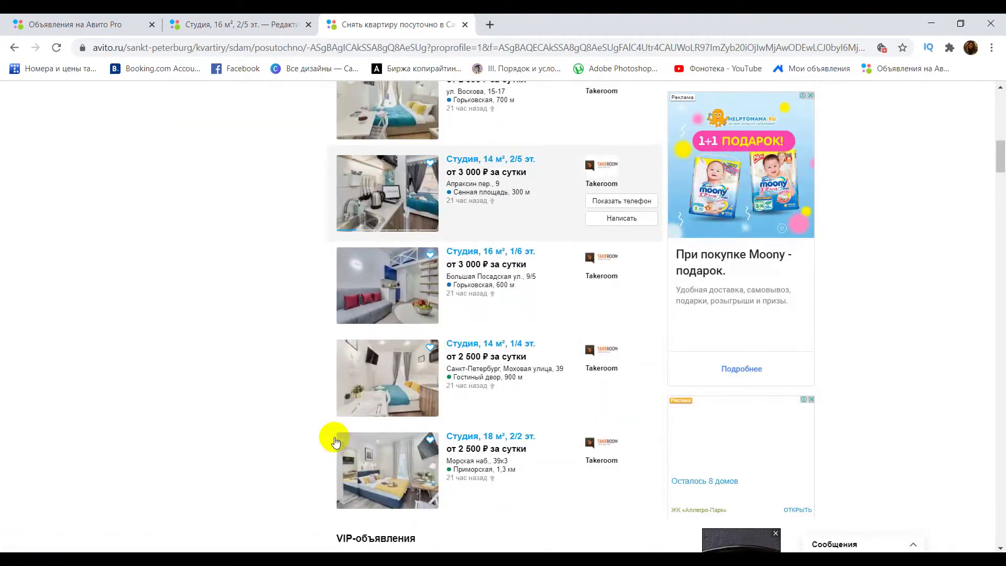
scroll(329, 424, down, 4)
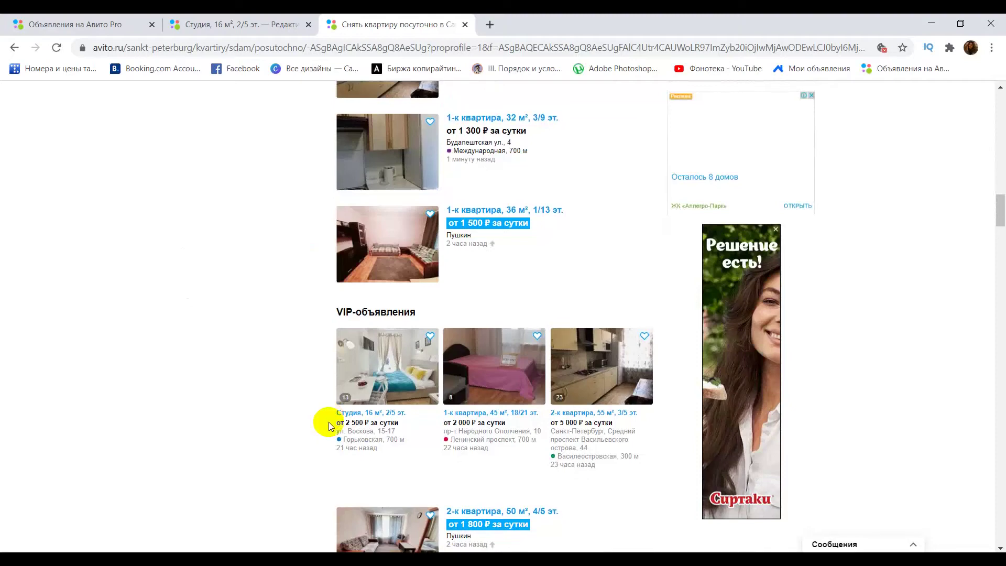
scroll(329, 426, down, 2)
scroll(329, 423, down, 1)
key(ctrl+shift+Tab)
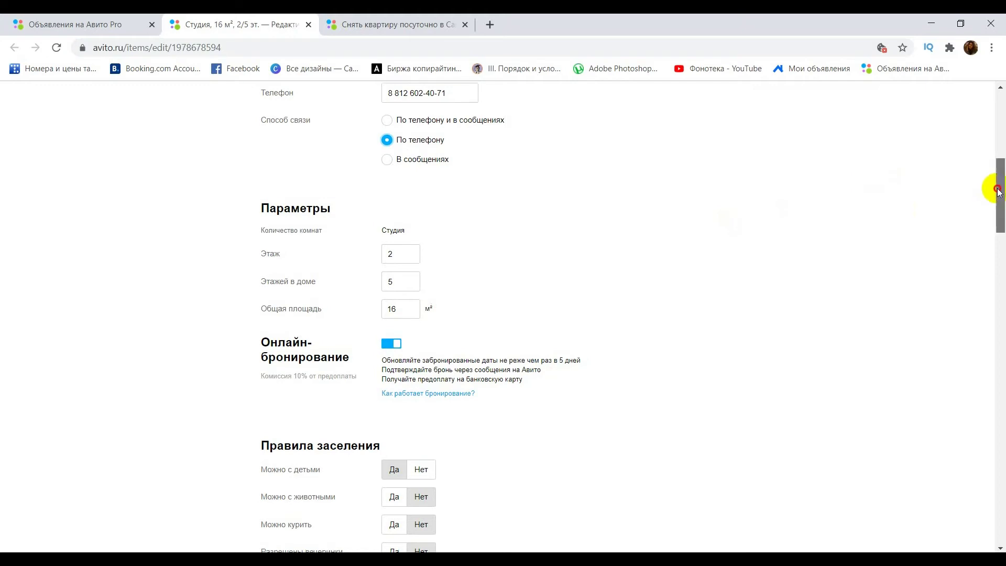
Step: In Avito Pro, open the 16 m² studio's public listing priced 3 200 ₽ per day
drag(999, 191, 1001, 111)
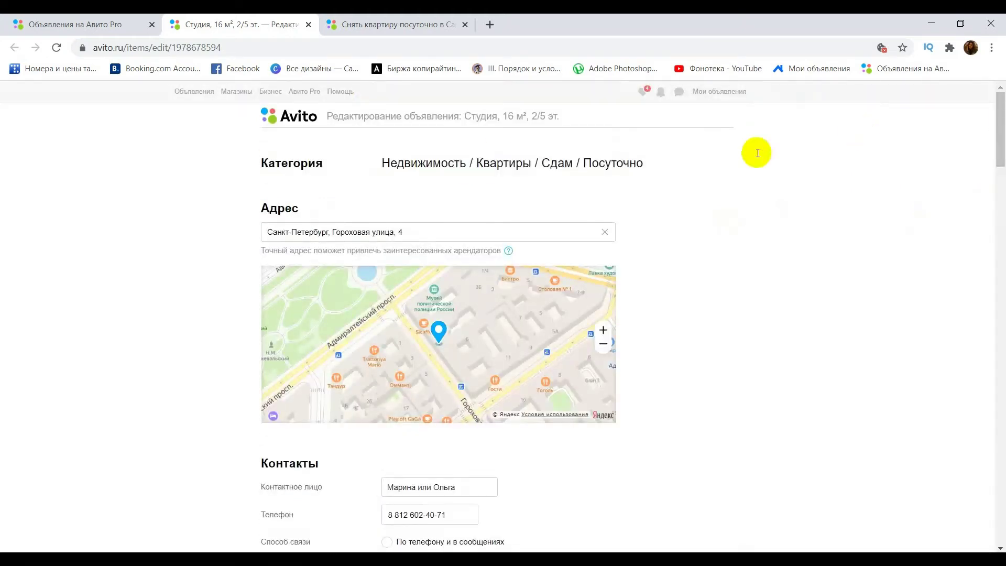
click(307, 100)
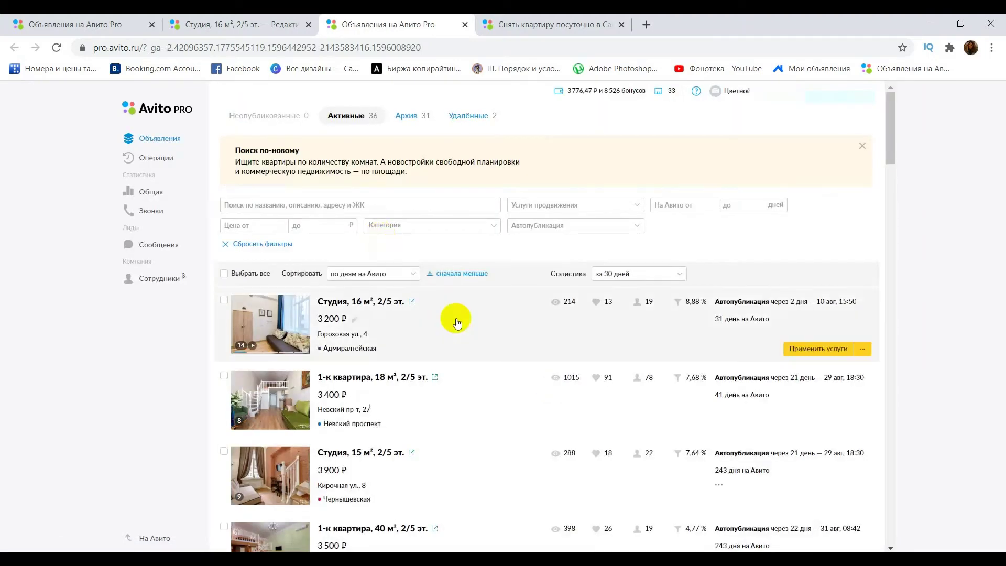
click(864, 350)
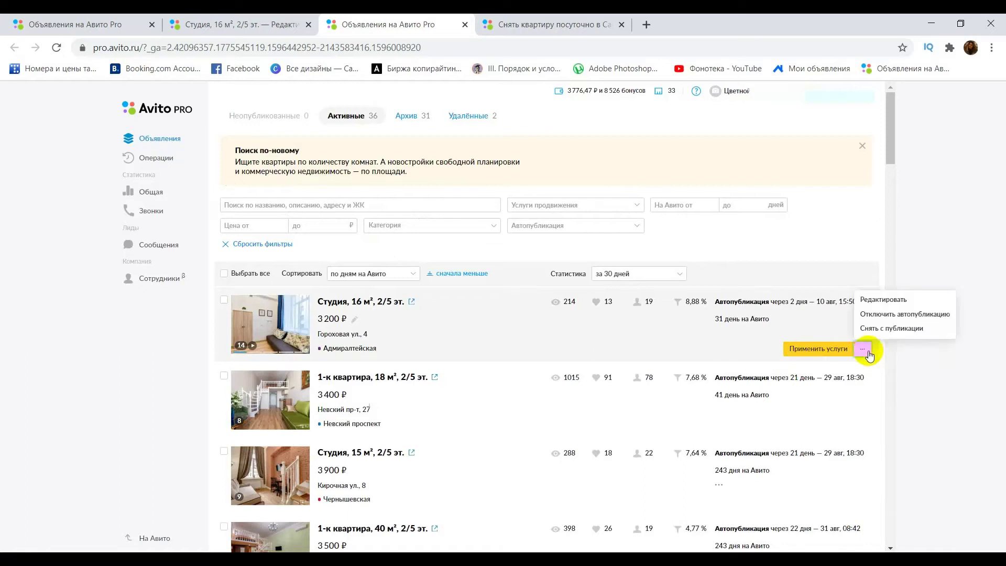
click(865, 350)
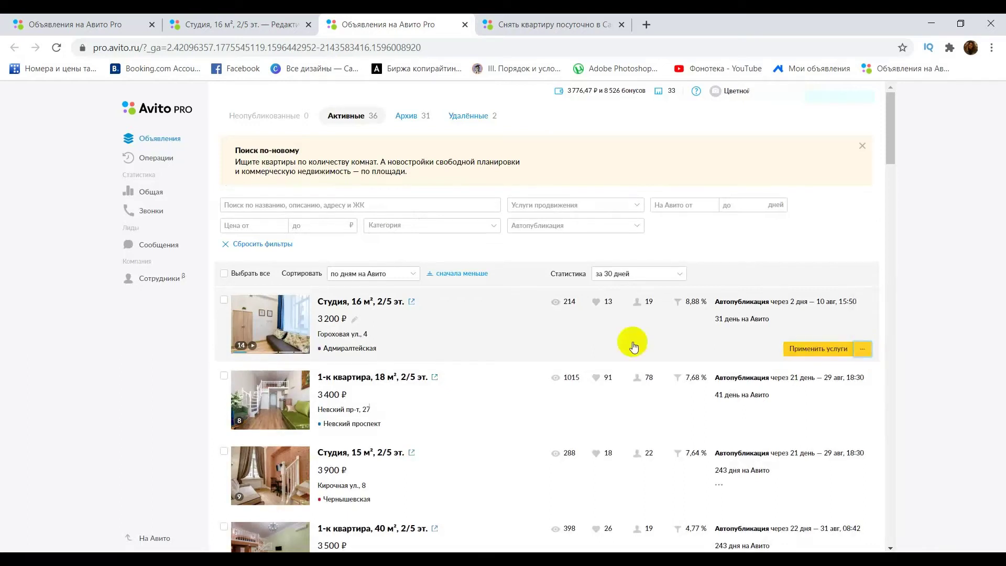
click(412, 303)
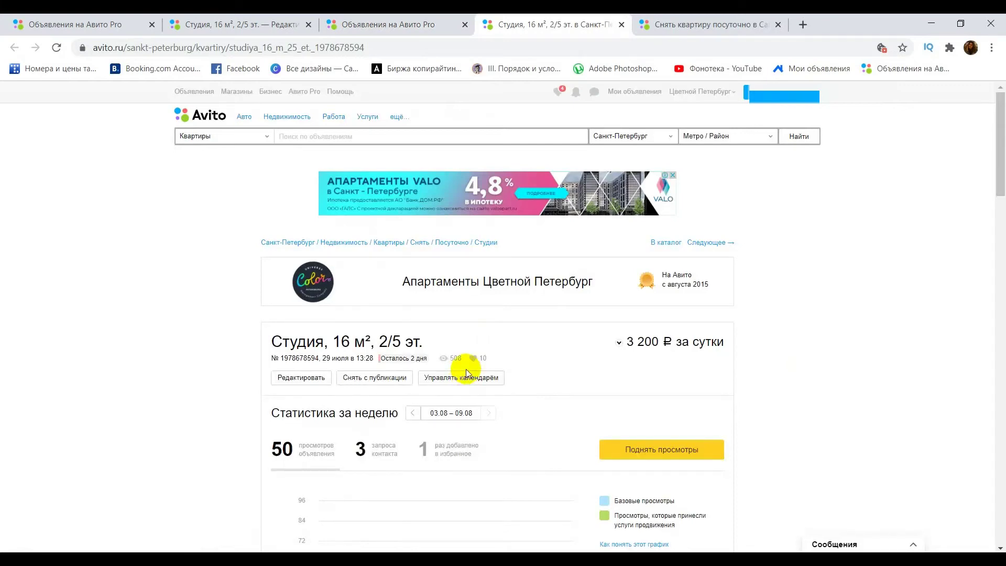
Step: Reach the My Listings page showing 16 awaiting action, 36 active and 17 archived
click(407, 28)
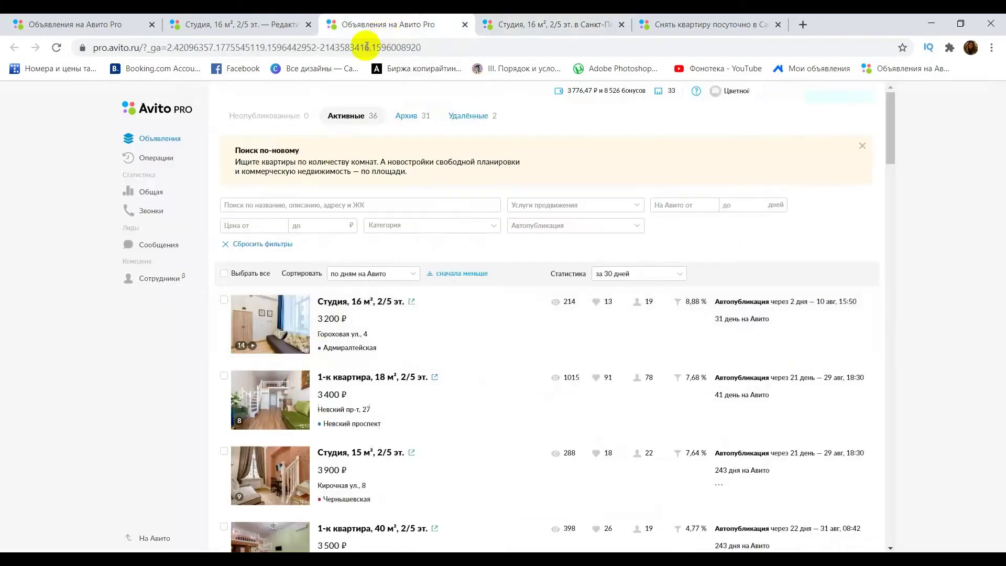
click(320, 51)
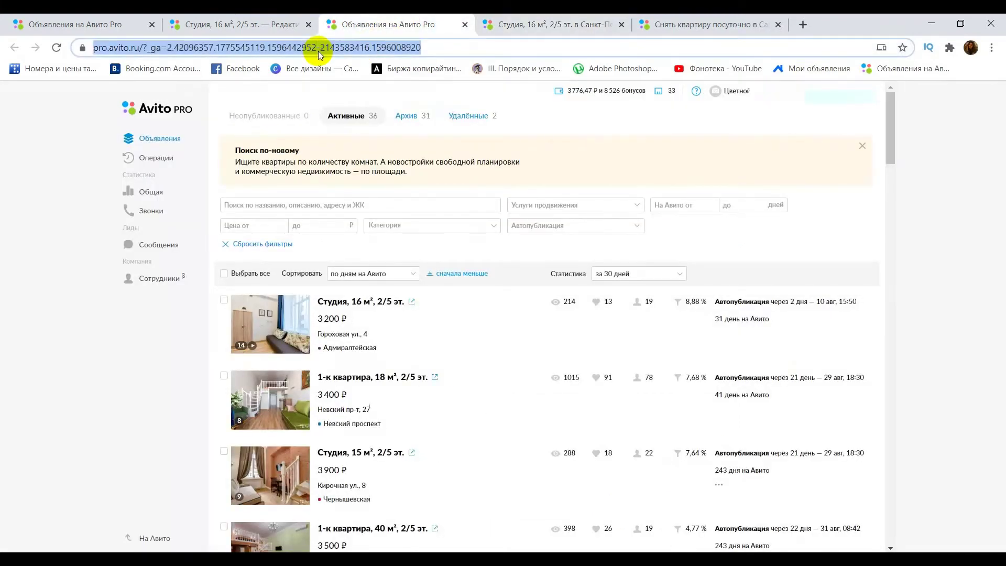
click(697, 24)
scroll(734, 209, up, 15)
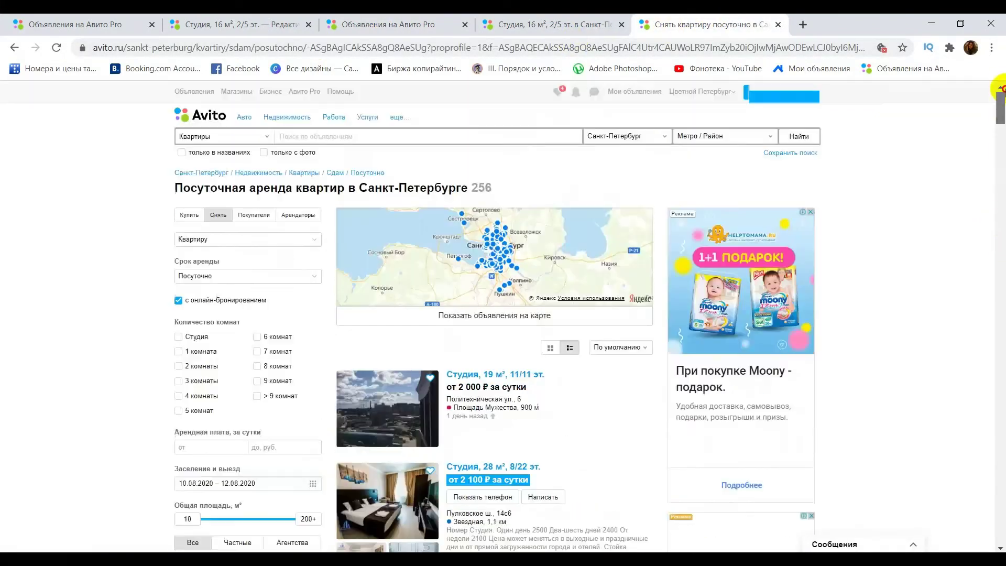
click(637, 94)
click(2, 21)
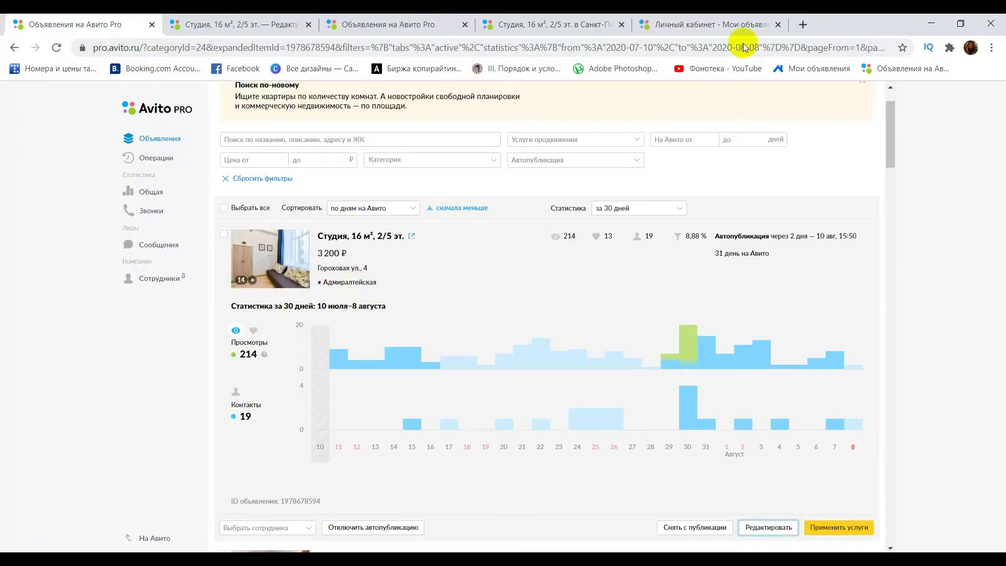
click(733, 18)
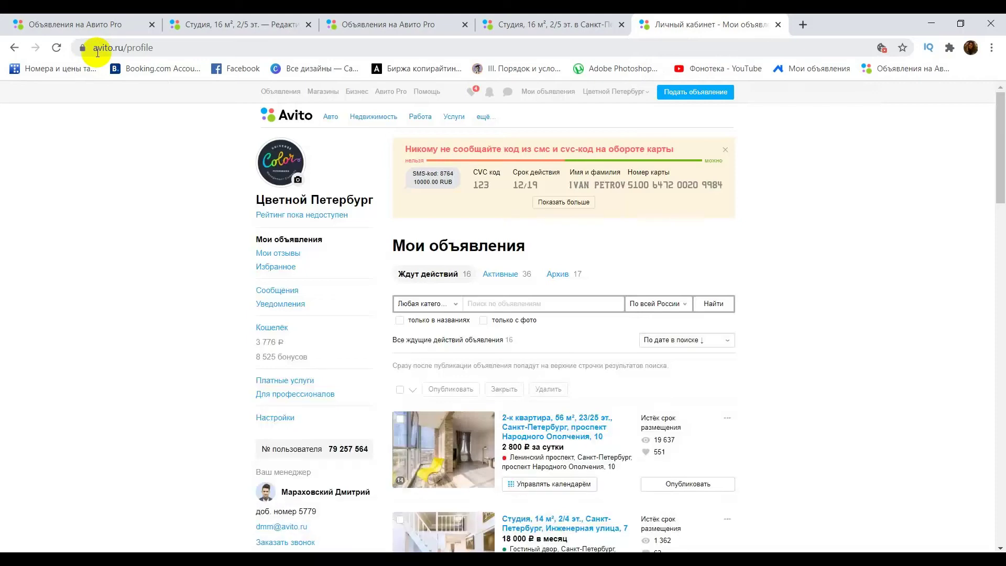
Step: Show the 36 Активные listings and open the 19 m² studio's booking calendar
scroll(573, 382, down, 4)
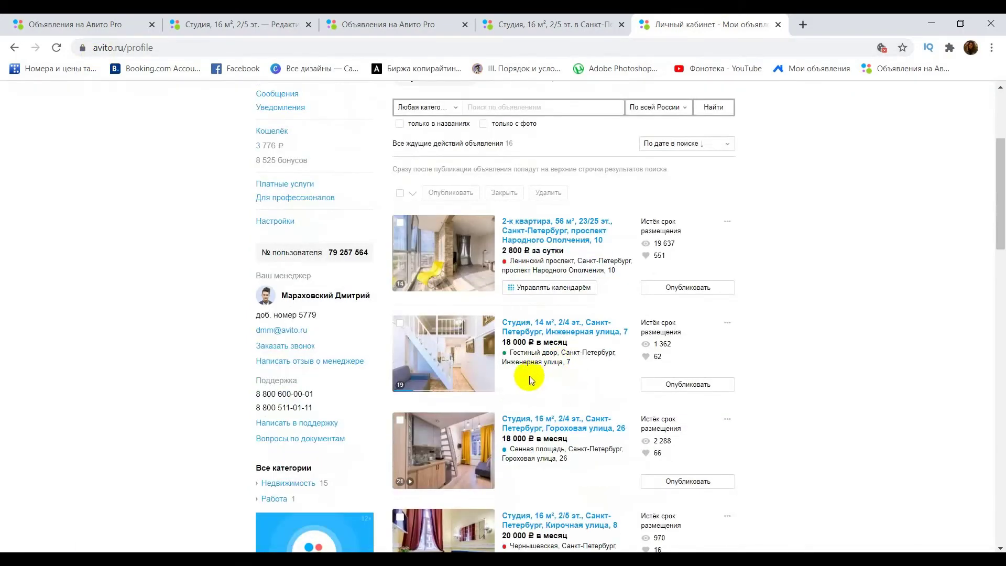
scroll(501, 149, up, 3)
click(501, 208)
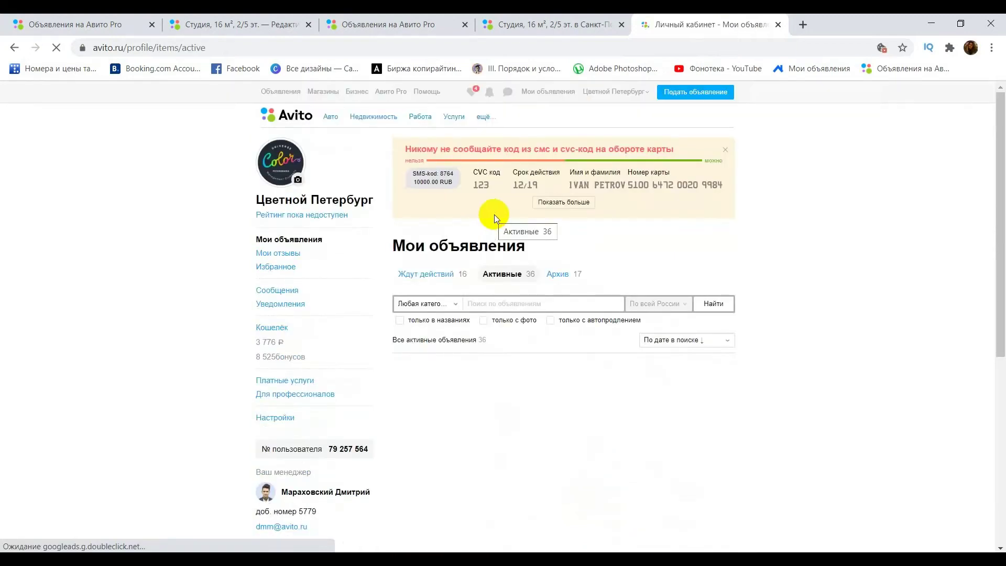
click(555, 24)
click(650, 24)
scroll(566, 291, down, 5)
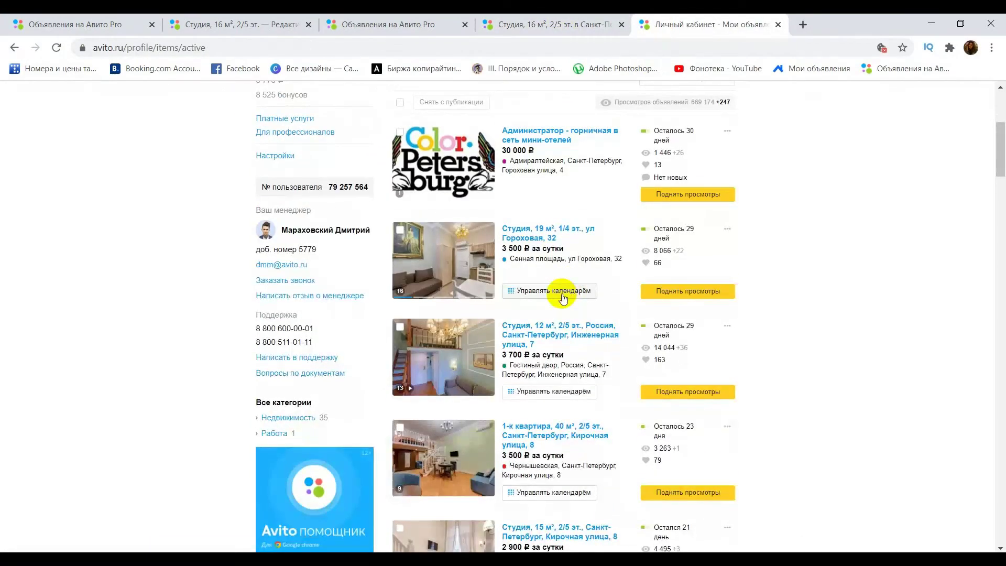
click(563, 297)
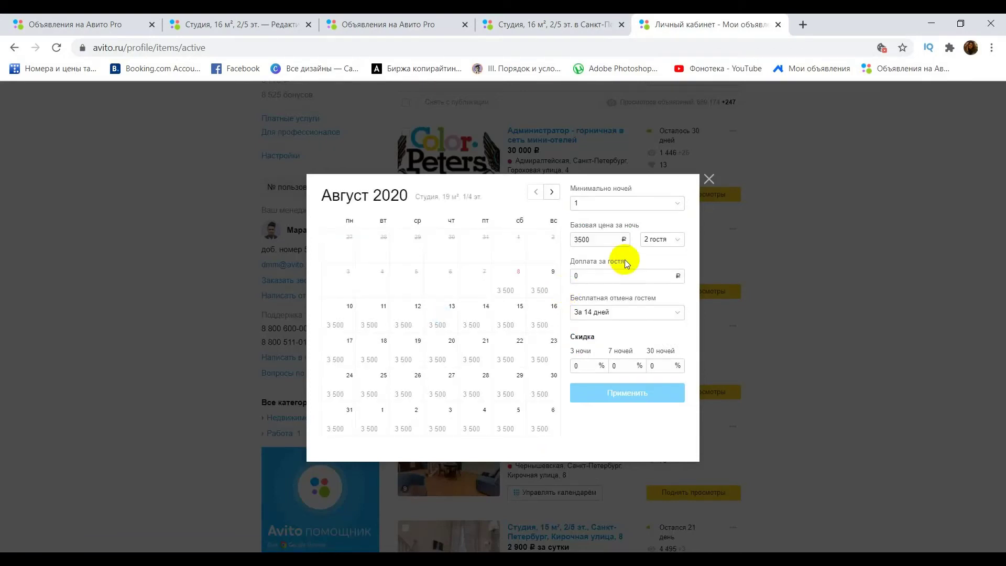
Step: Set a 2-night minimum, 75 ₽ extra-guest fee and 'За 7 дней' free cancellation
click(629, 209)
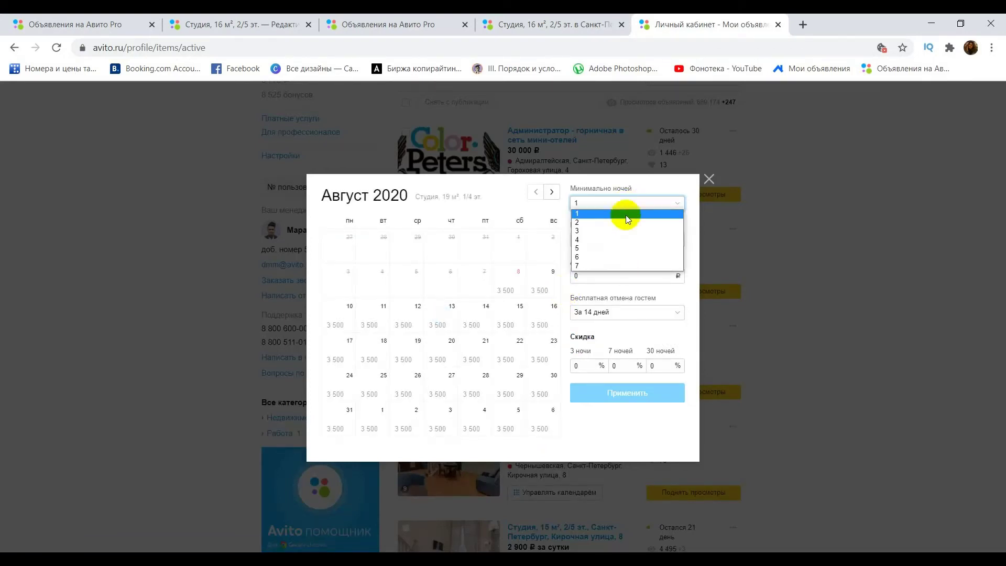
click(622, 222)
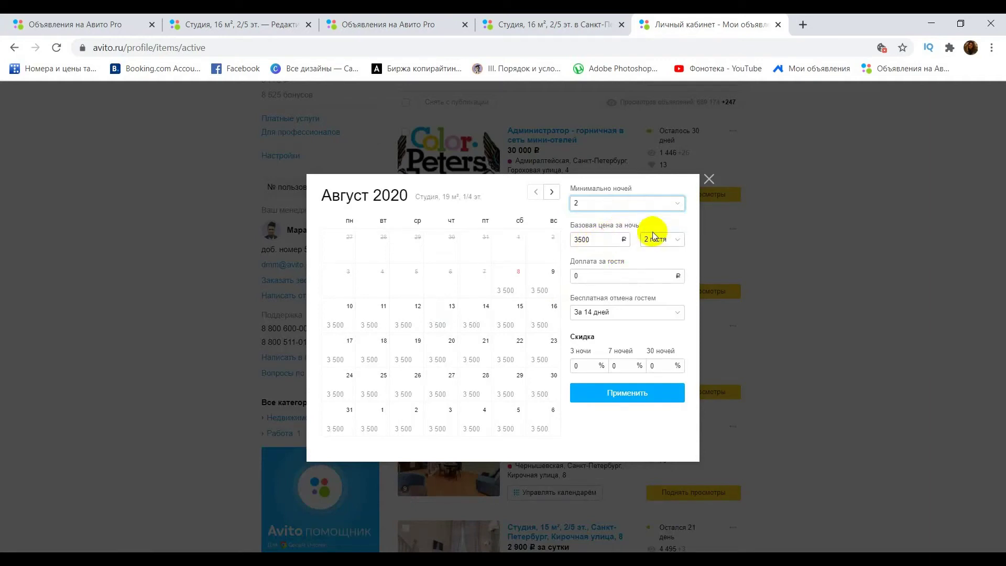
click(651, 276)
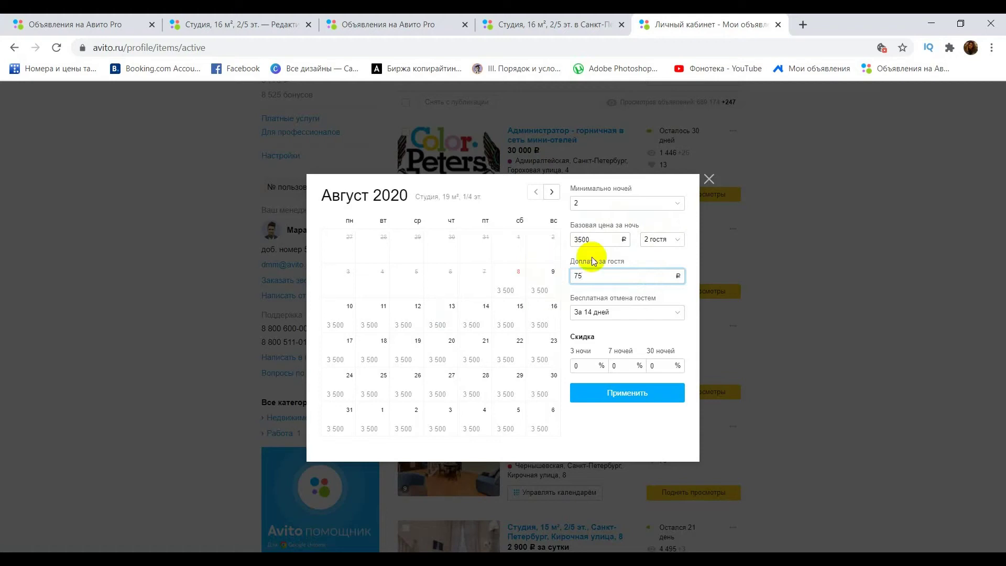
click(605, 306)
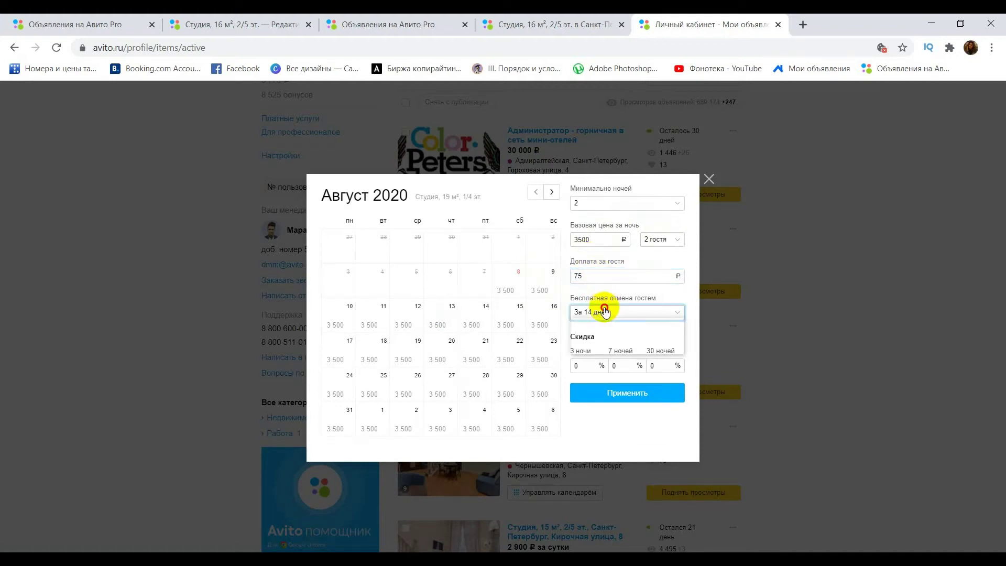
click(599, 329)
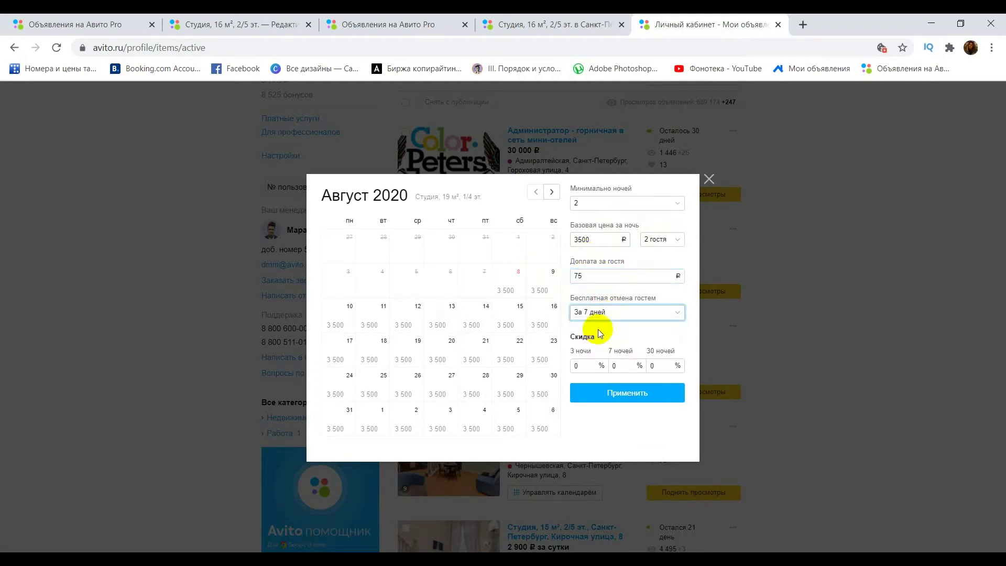
click(618, 390)
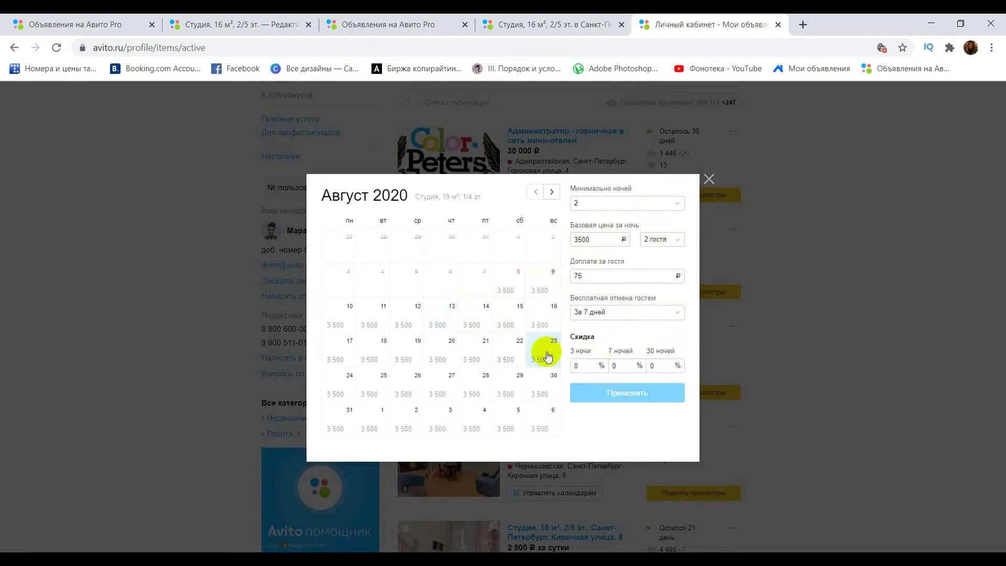
Step: Mark 8–9 and 10–11 August as Недоступно, then close the calendar
click(522, 292)
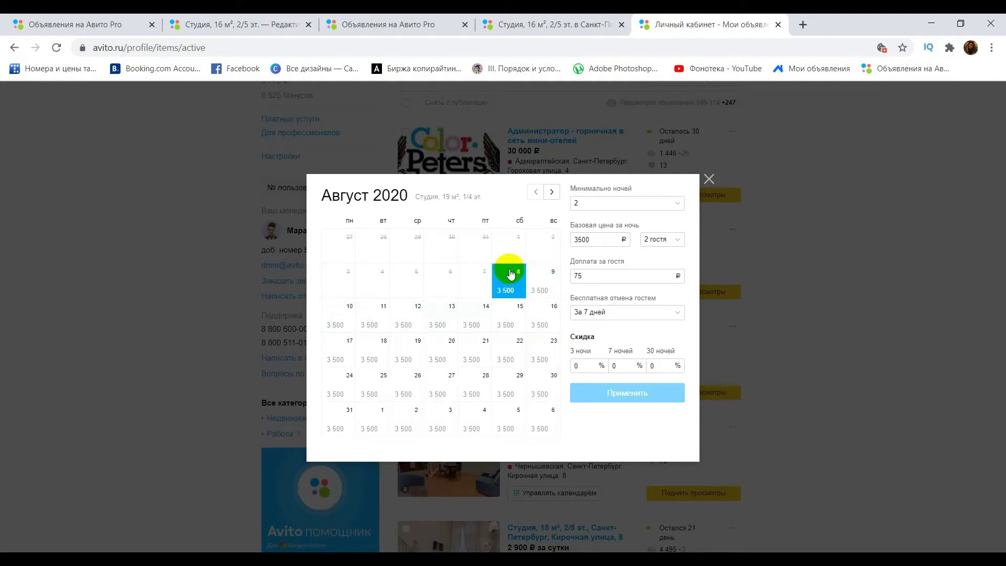
click(524, 282)
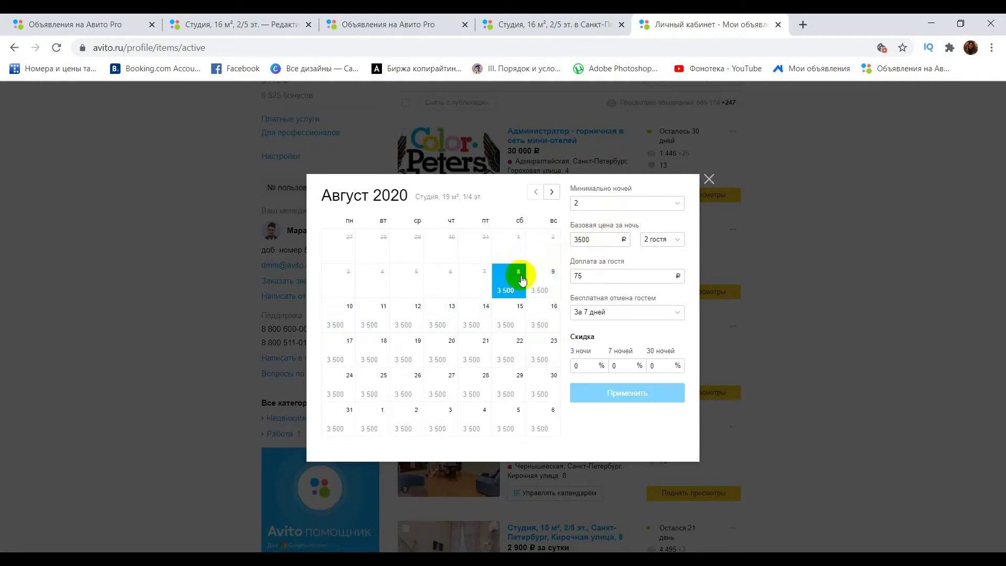
click(534, 282)
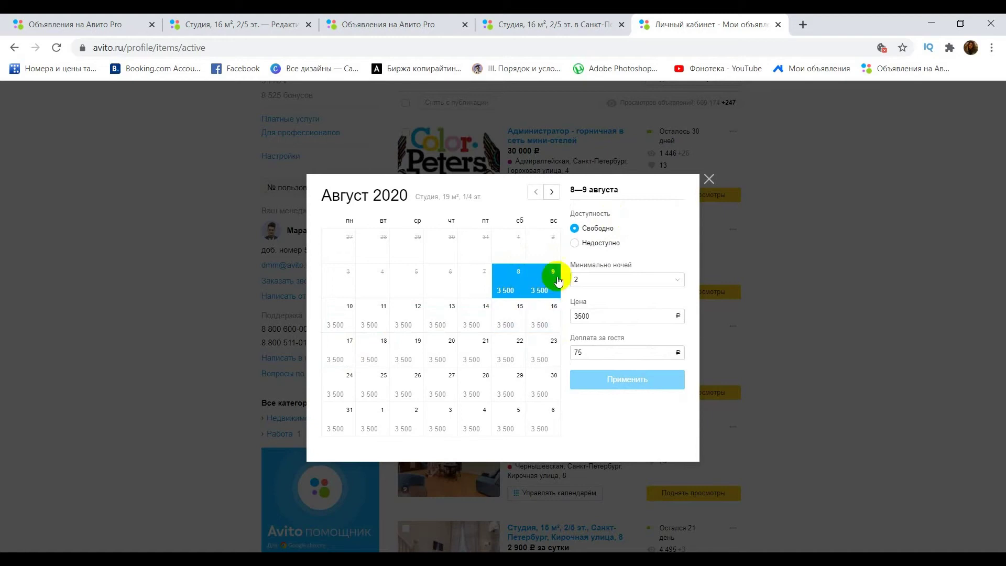
click(577, 244)
click(613, 270)
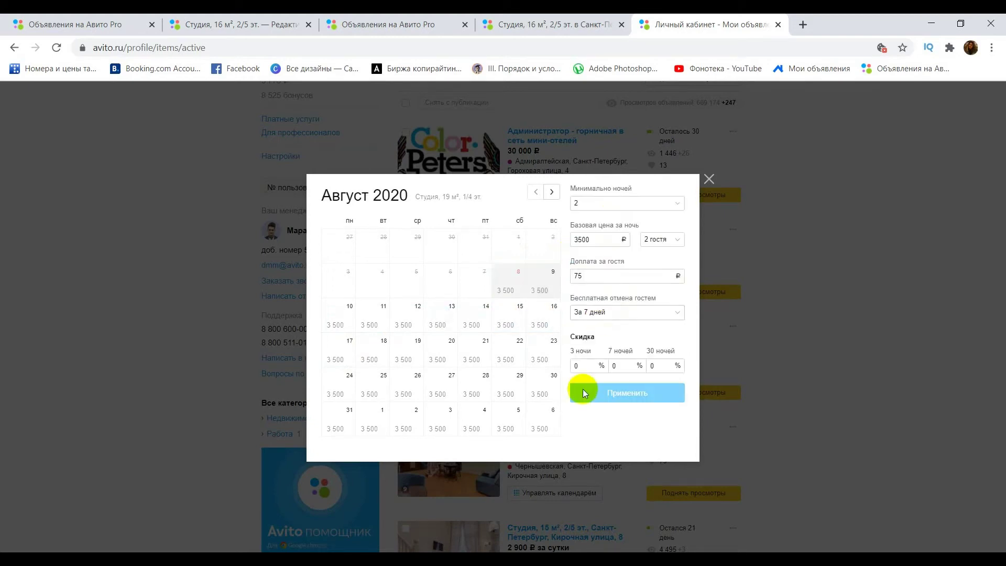
click(360, 315)
click(346, 314)
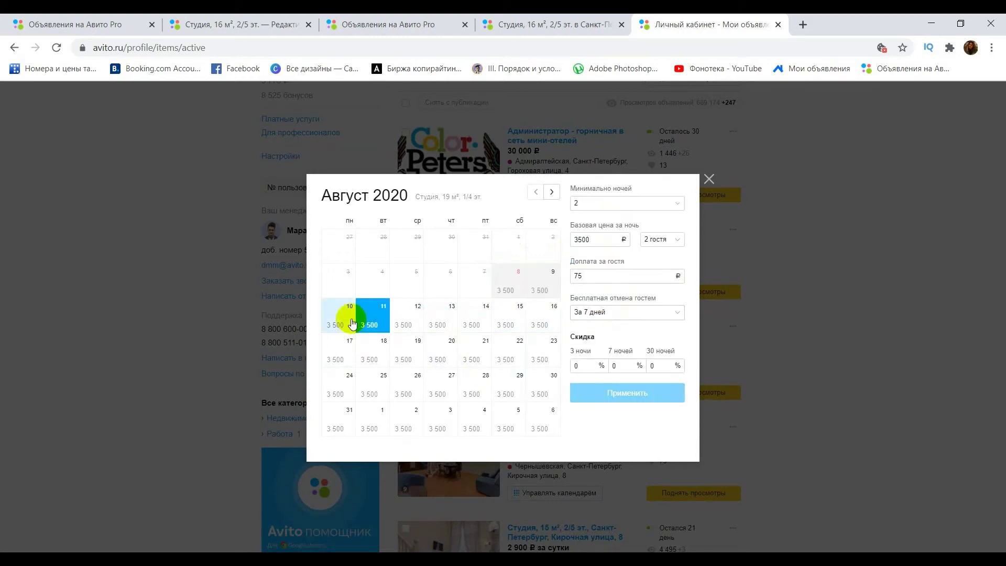
click(591, 245)
click(610, 272)
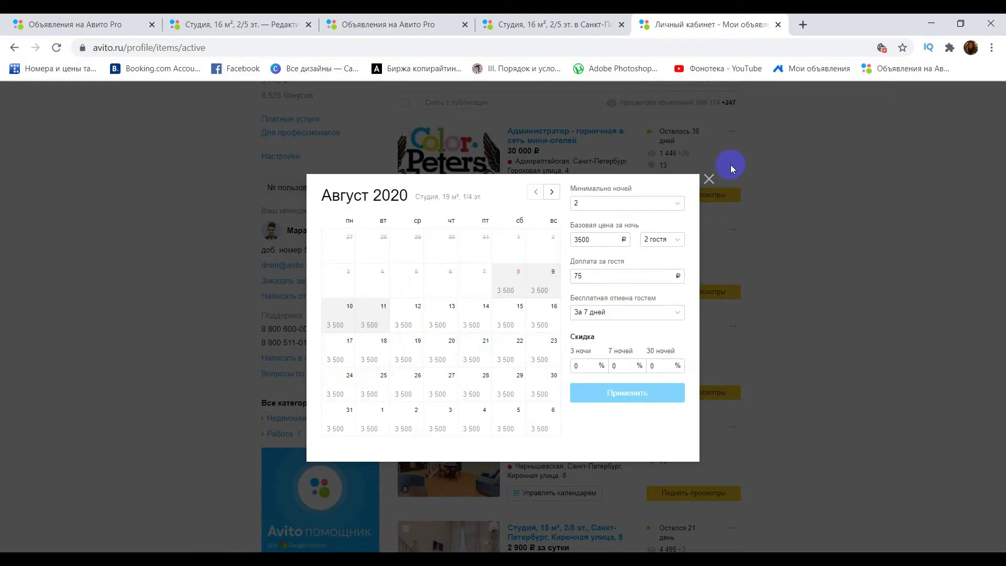
click(711, 179)
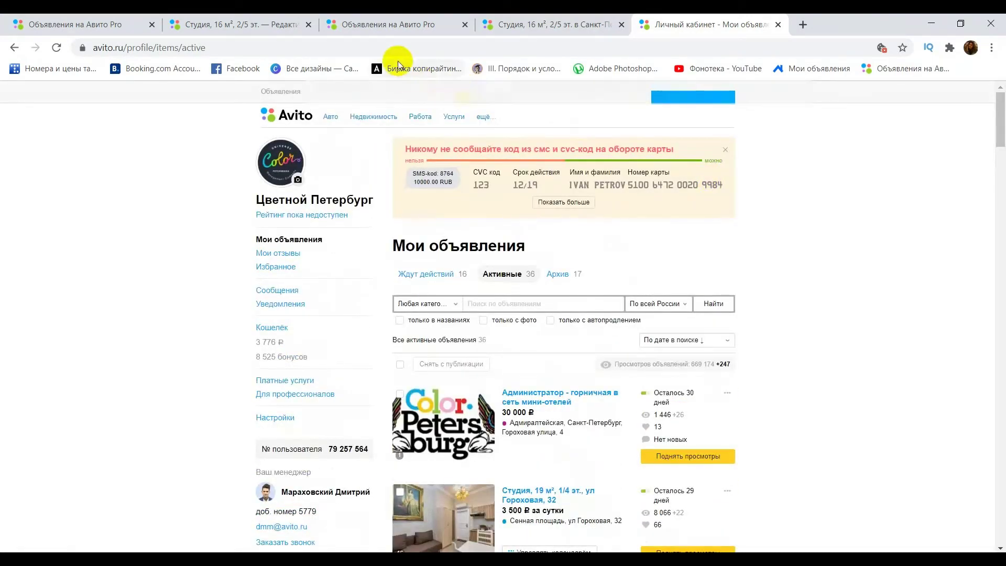
Step: Open the 16 m² studio's promotion services and pick 'До 5 раз больше просмотров' for 7 days
click(390, 30)
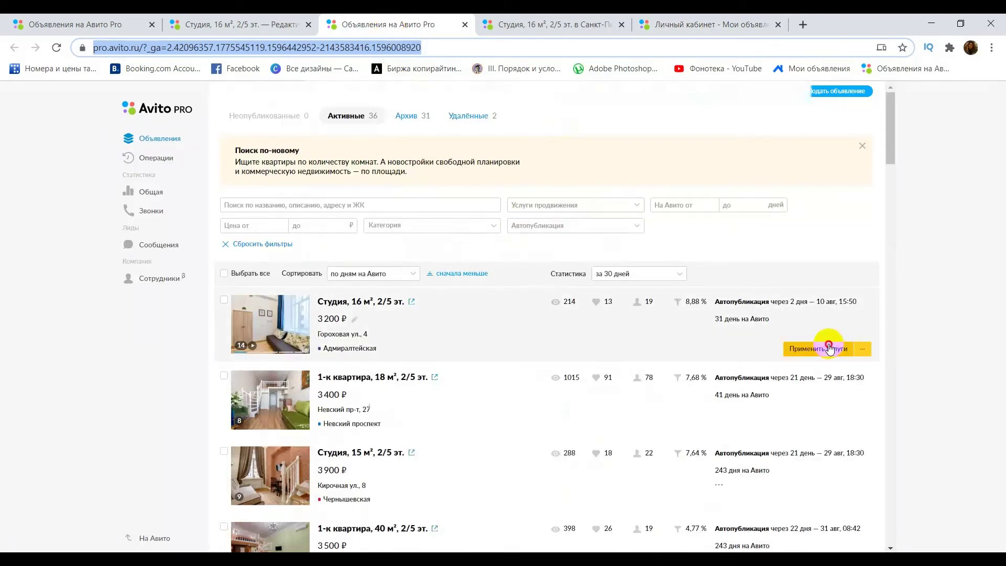
click(829, 344)
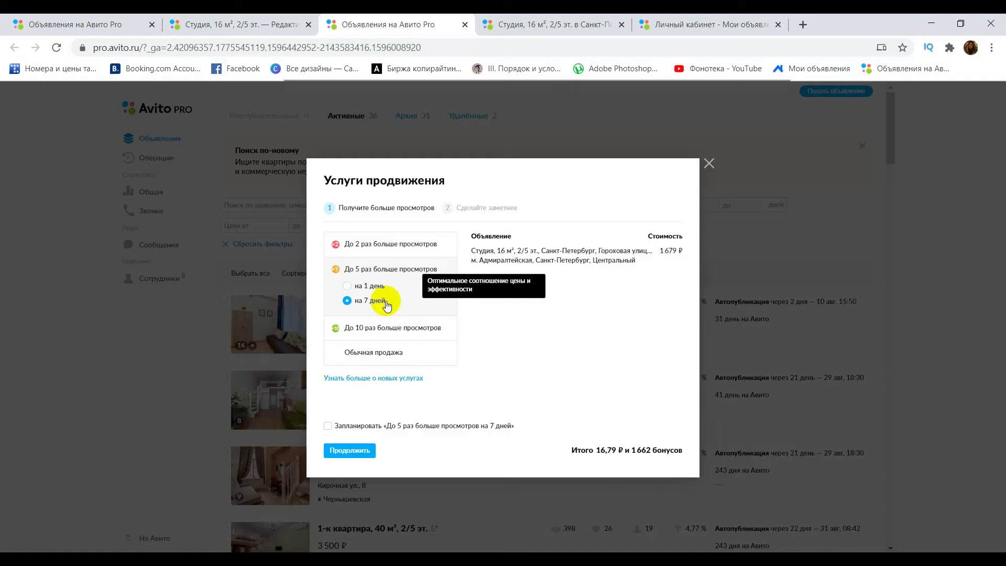
key(Up)
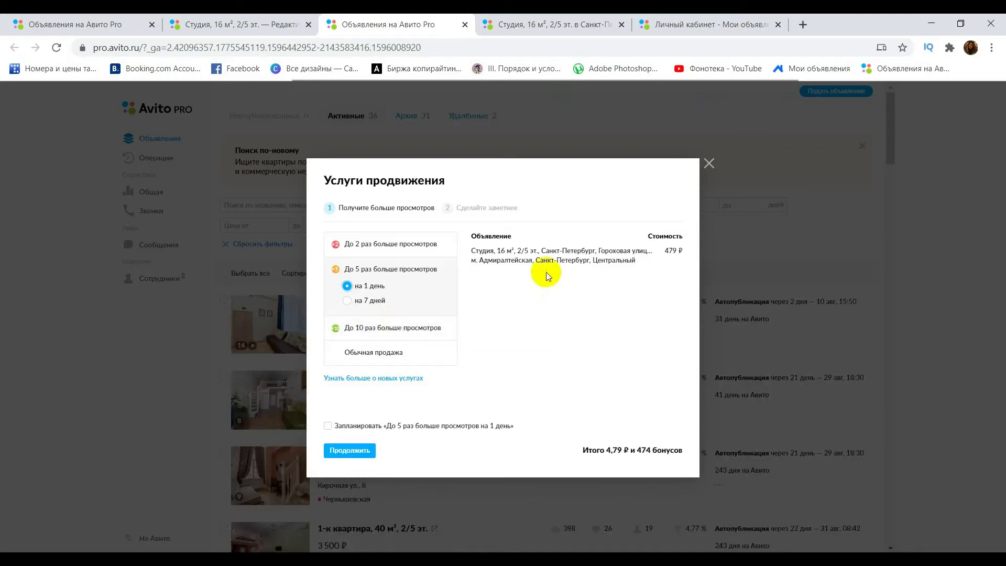
click(375, 309)
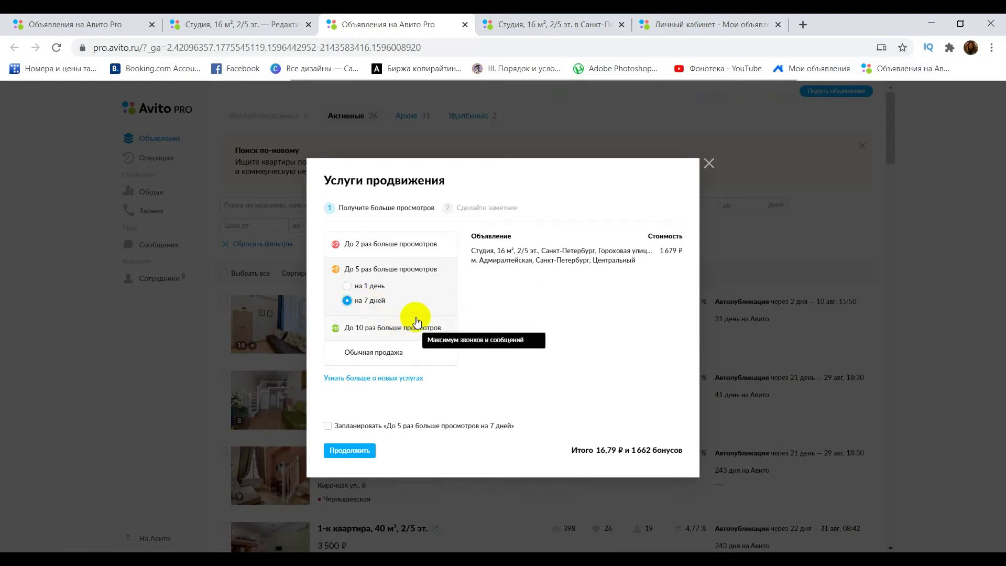
Step: Schedule the 1-day 5× views boost for 8 Aug 2020 at 12:57, totalling 479 ₽
click(381, 288)
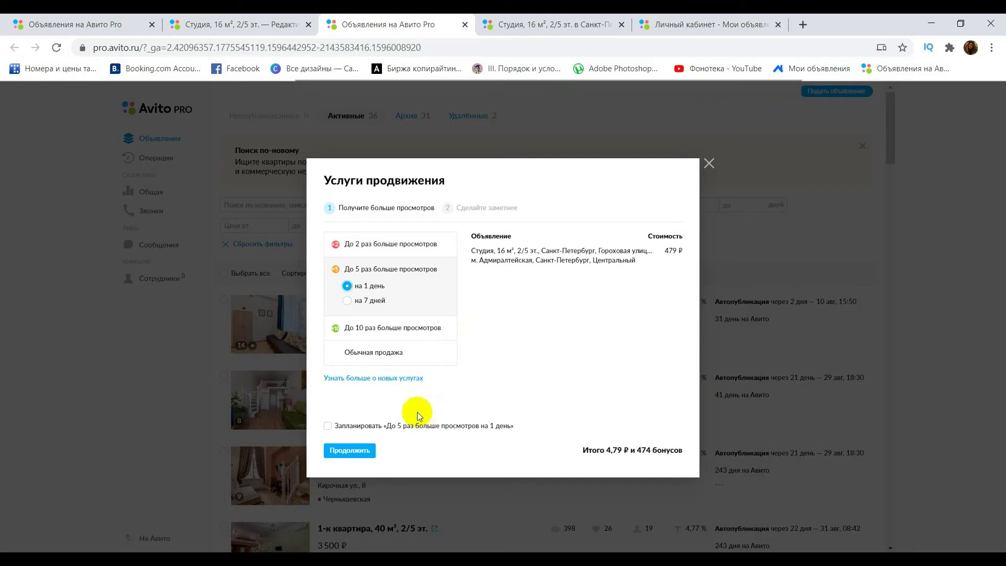
click(364, 426)
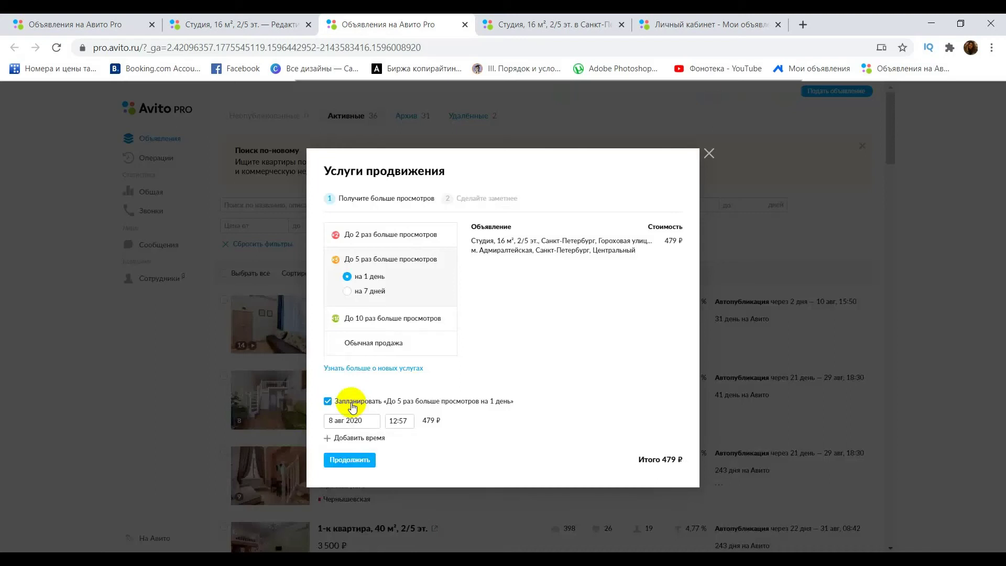
click(352, 404)
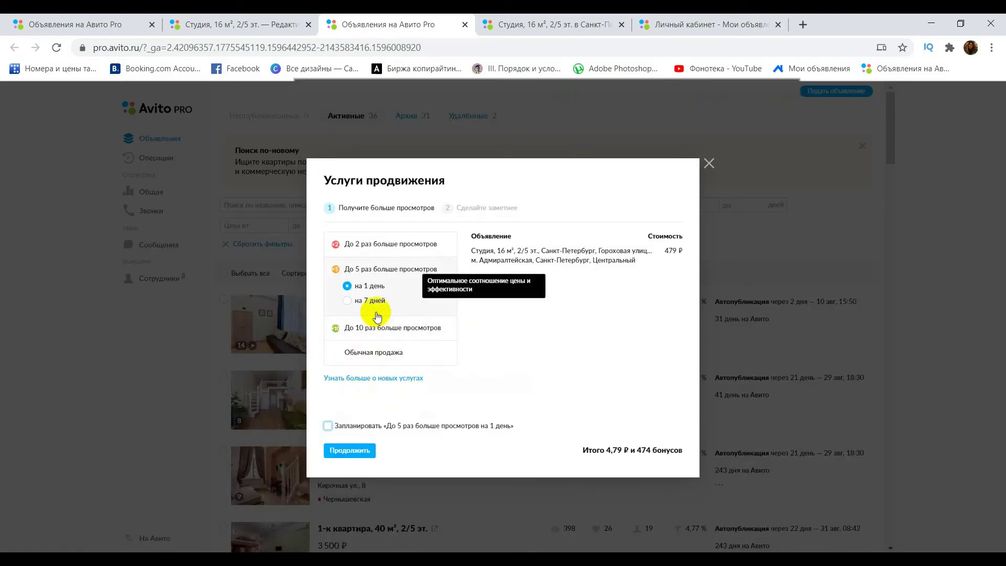
click(378, 432)
click(392, 420)
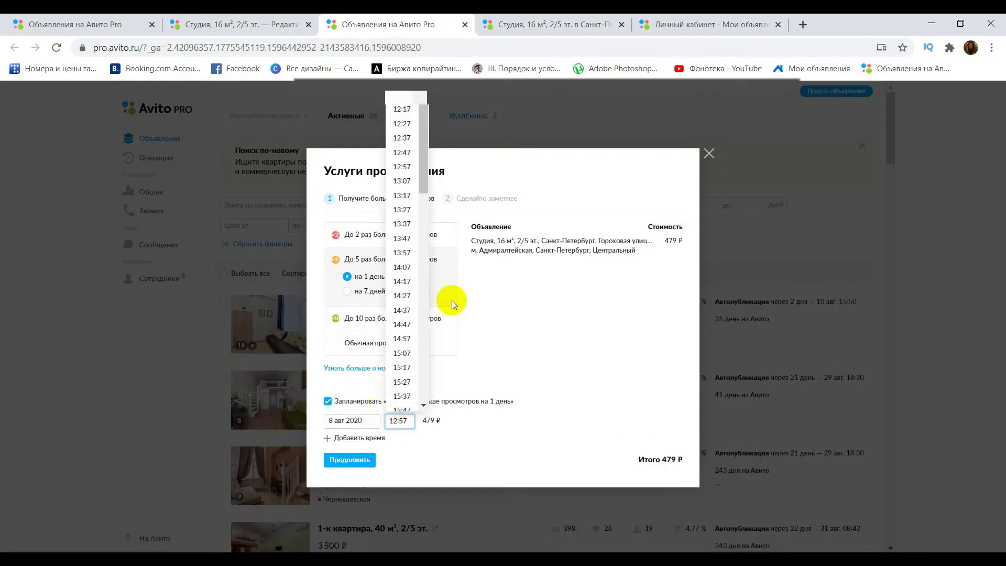
click(466, 308)
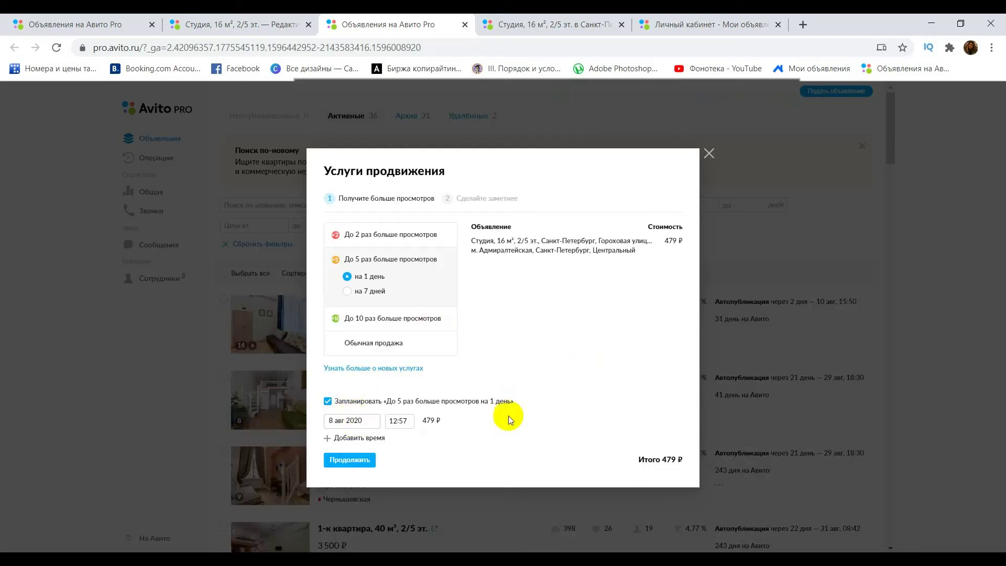
click(398, 422)
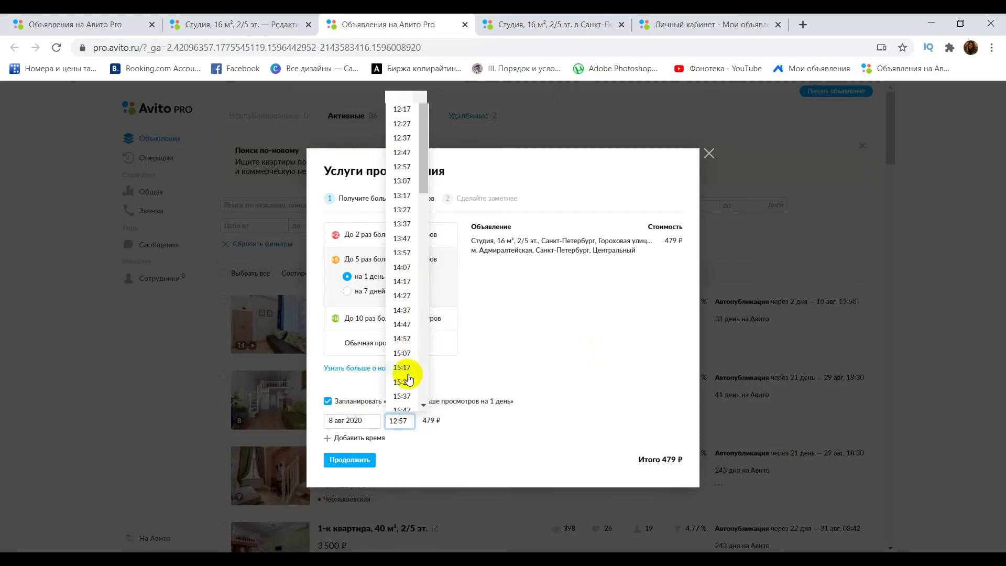
click(479, 360)
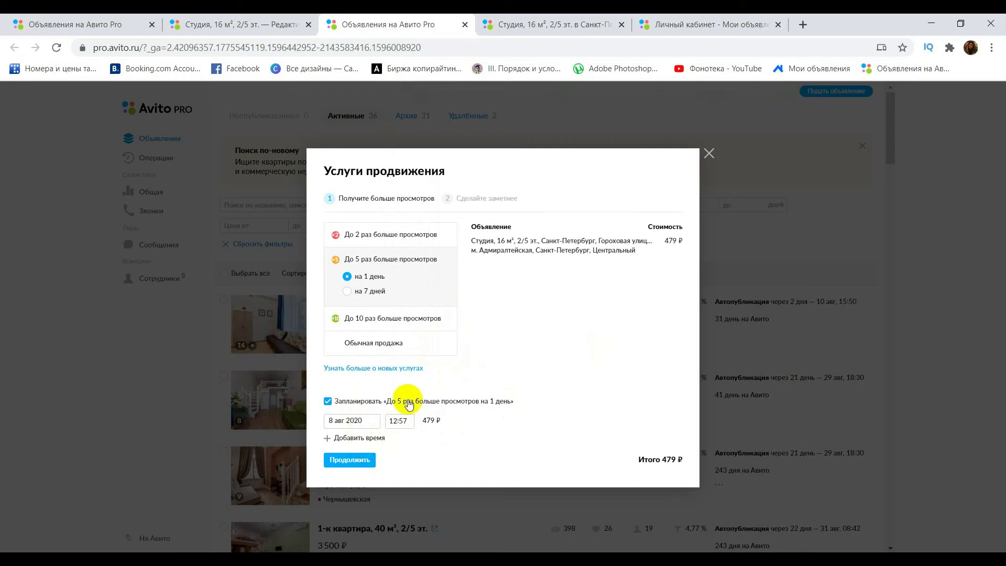
click(354, 463)
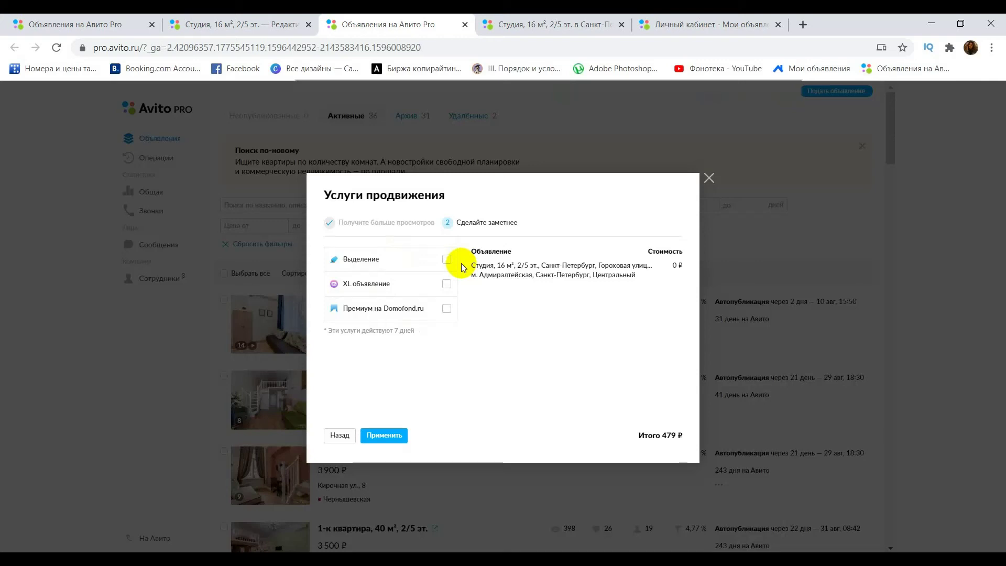
Step: Try the highlight and XL services in the promotion dialog, toggle both off again, and close it
click(445, 260)
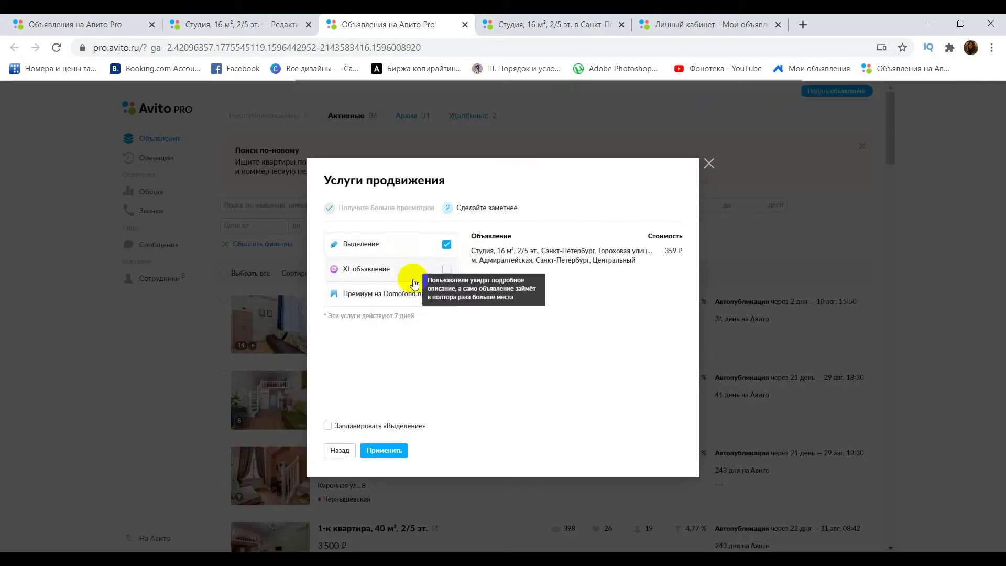
click(412, 260)
click(399, 283)
click(404, 270)
click(708, 178)
Step: On the Студия, 16 м² edit page, swap colour highlight for the XL-ad option, then return to Avito Pro
mouse_move(835, 342)
click(864, 350)
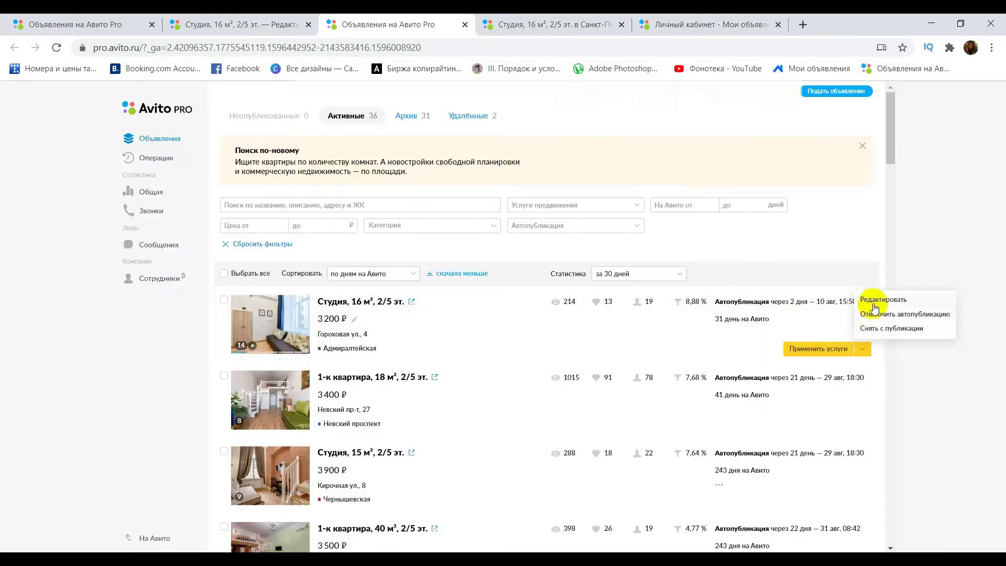
click(871, 299)
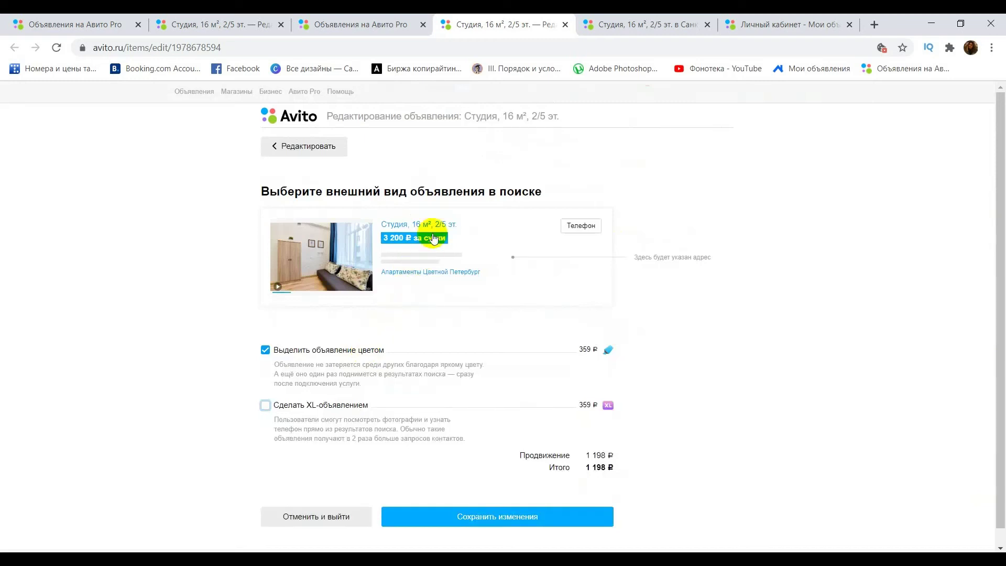
click(375, 258)
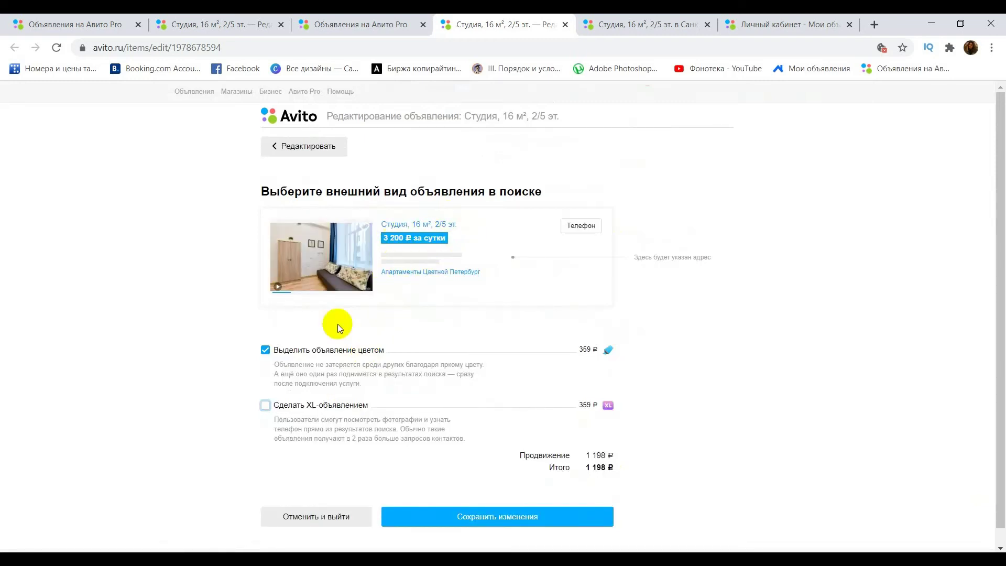
click(321, 350)
click(307, 406)
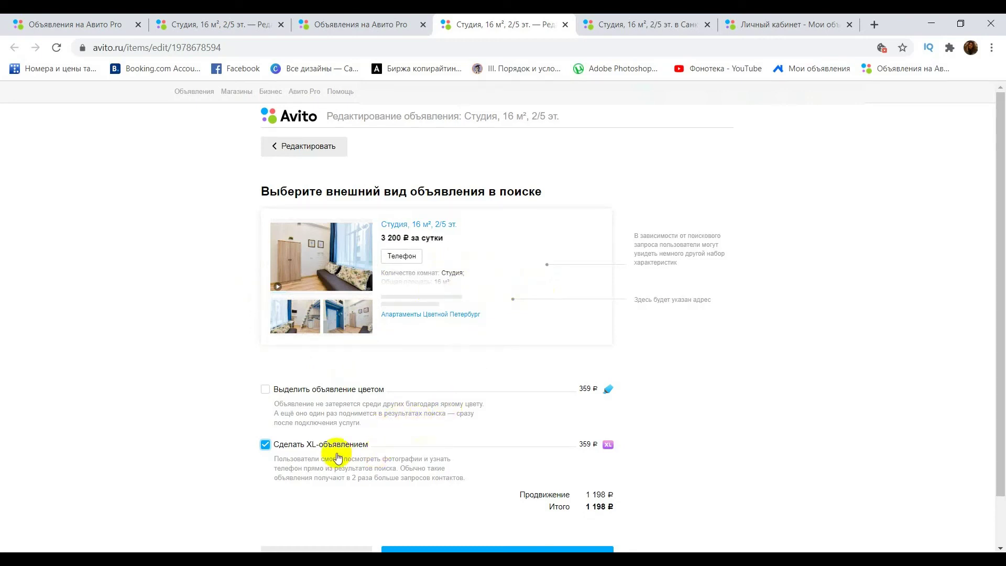
click(348, 24)
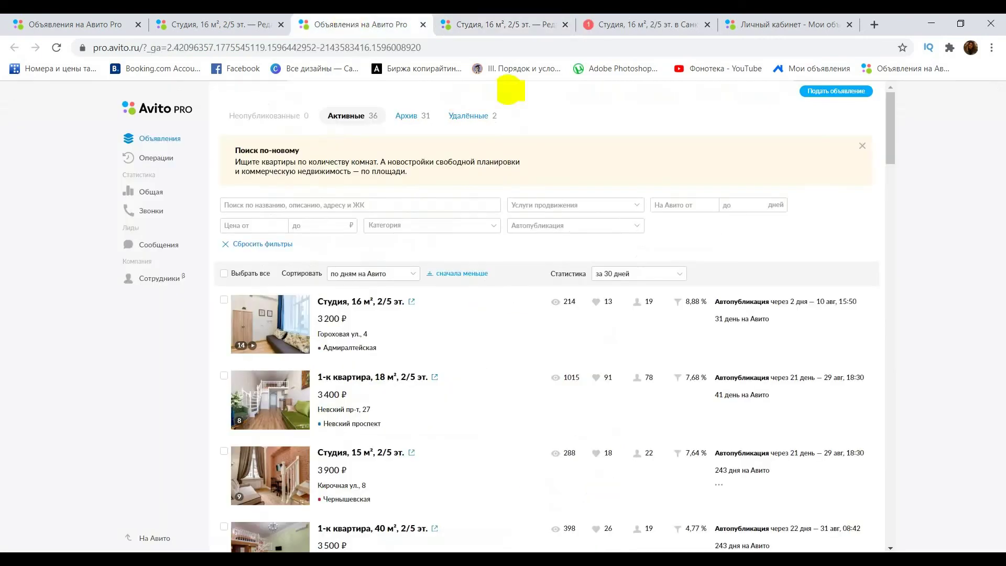
Step: Search the active listings for 'кирочная' and browse the six Кирочная ул., 8 apartments
click(410, 198)
text(кирочна)
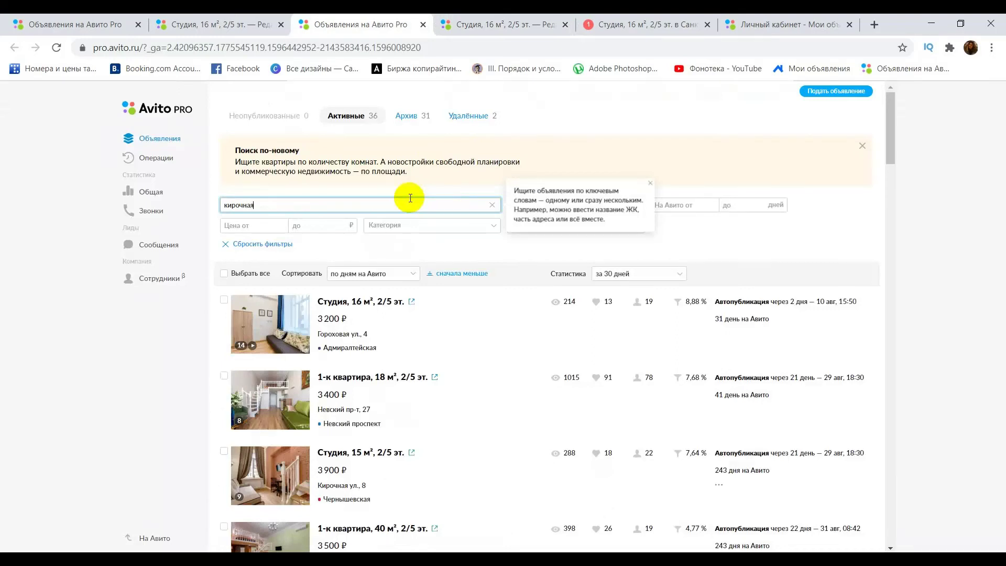
text(я)
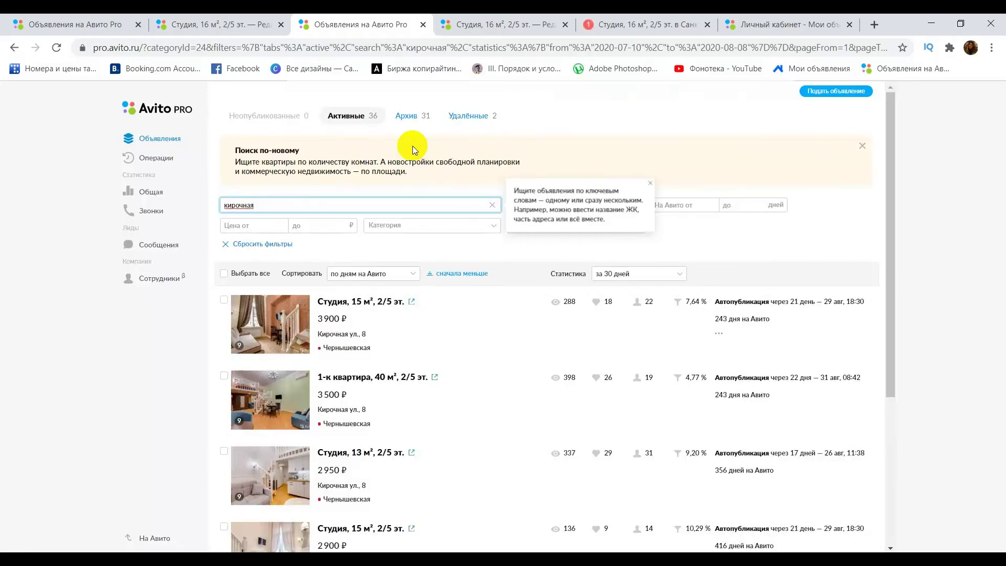
scroll(413, 146, down, 1)
scroll(413, 146, down, 1)
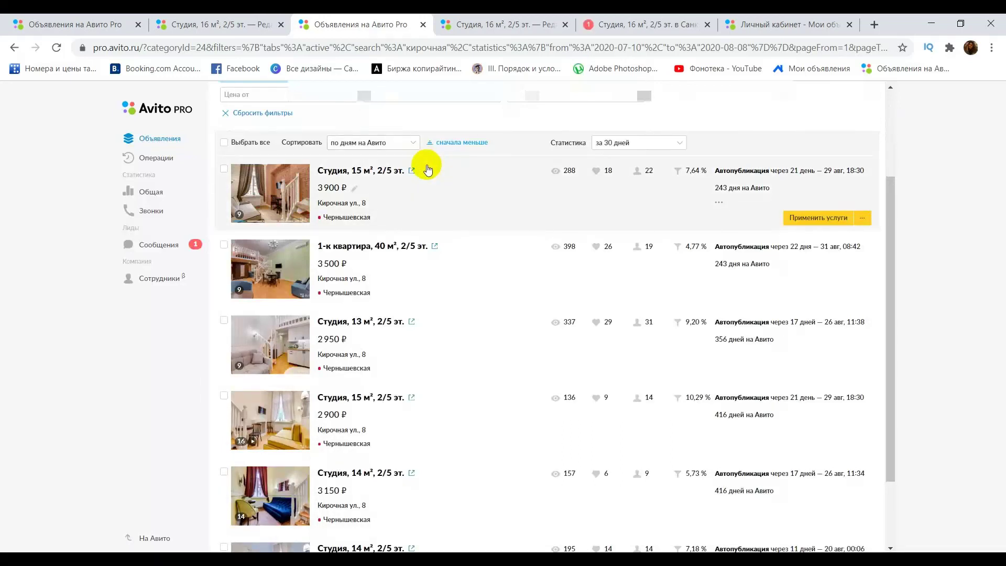
scroll(479, 236, down, 2)
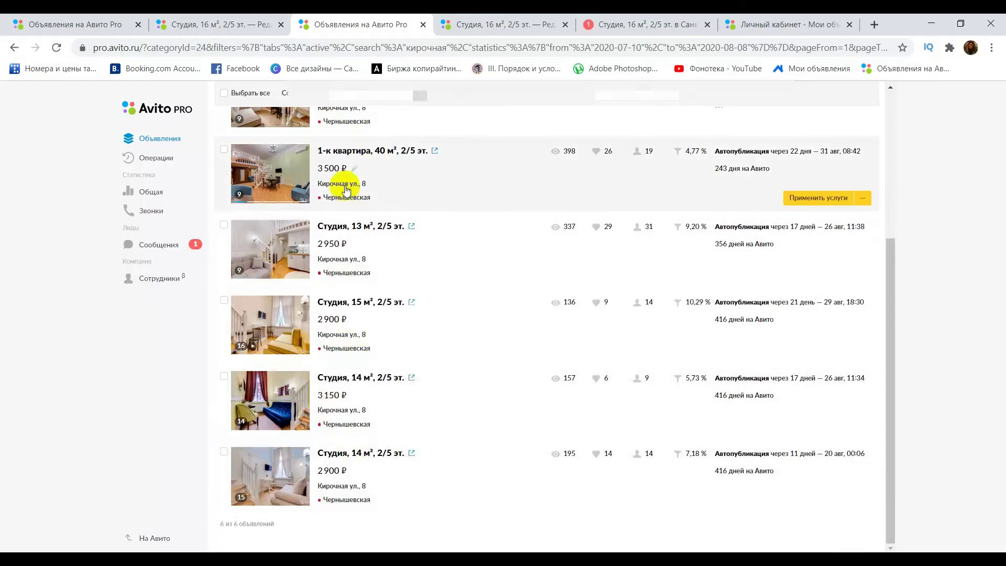
scroll(426, 355, up, 3)
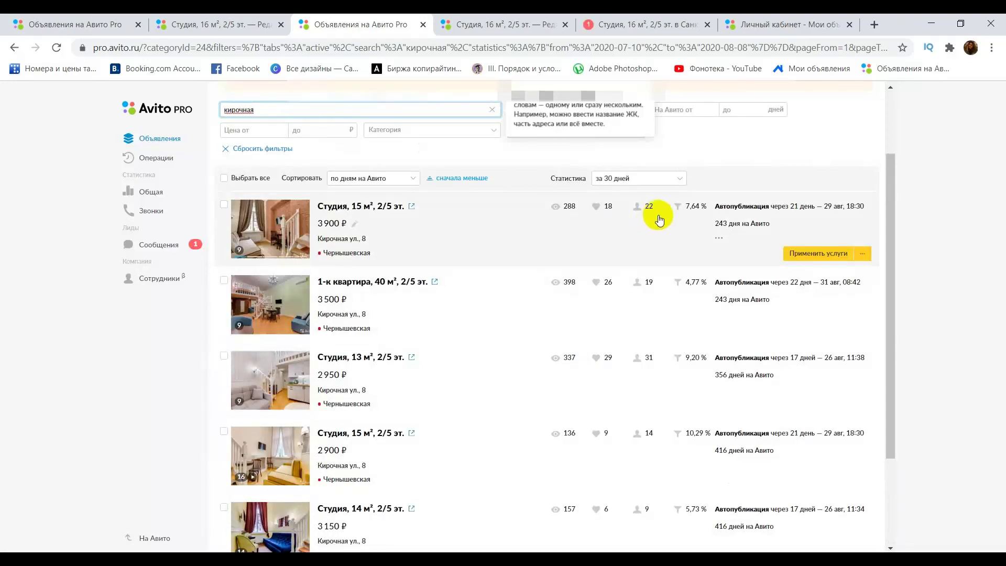
click(609, 178)
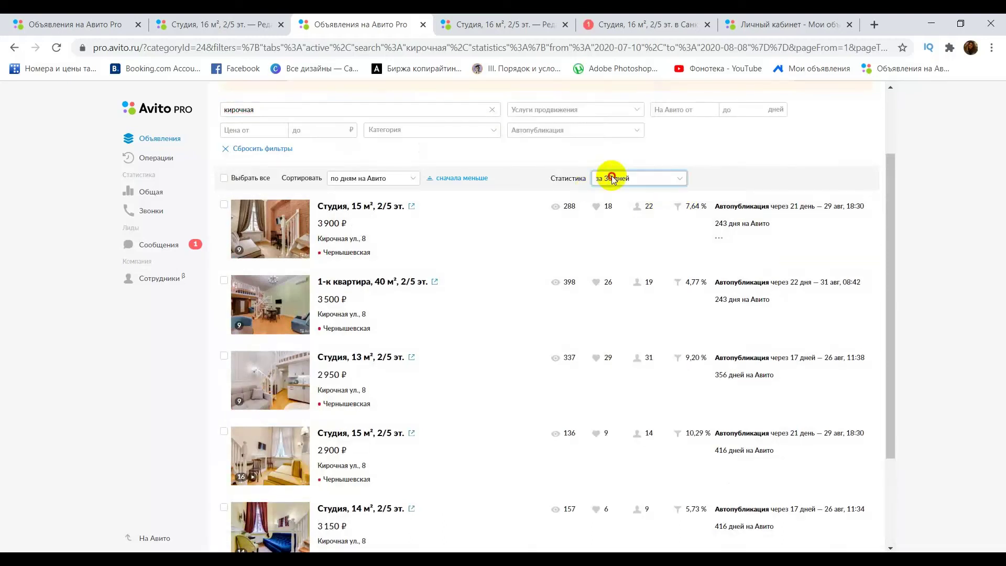
click(612, 178)
click(611, 176)
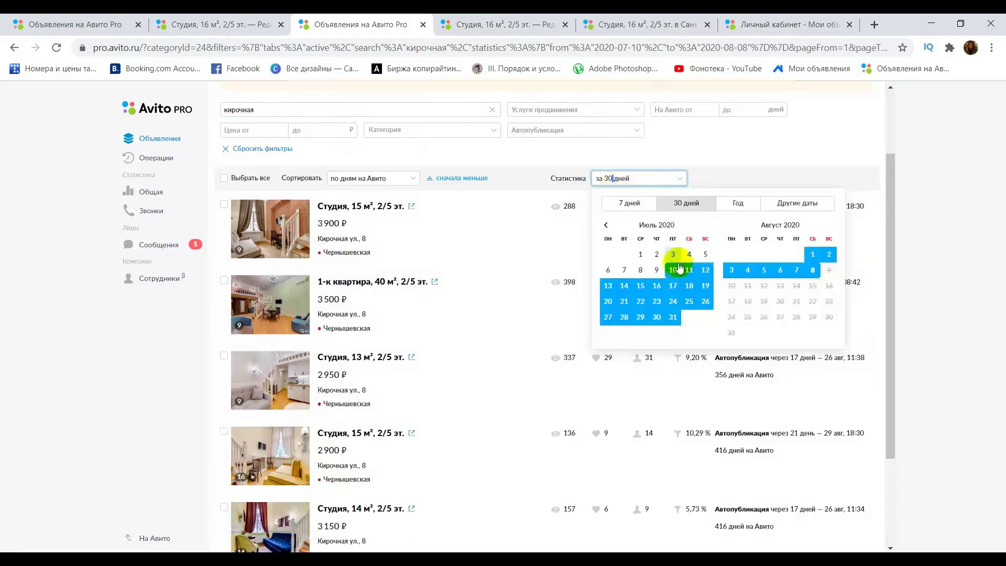
scroll(988, 240, down, 1)
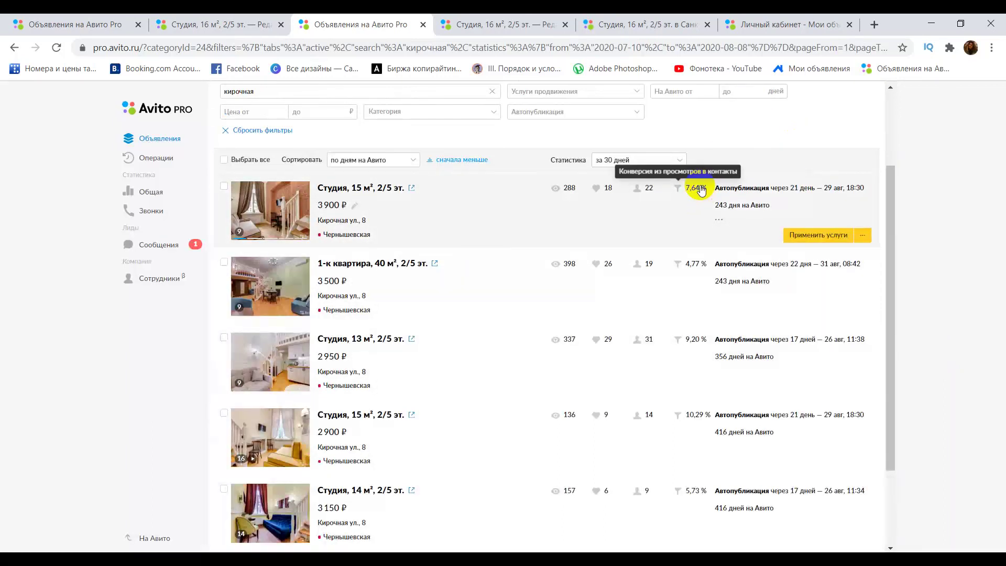
mouse_move(682, 190)
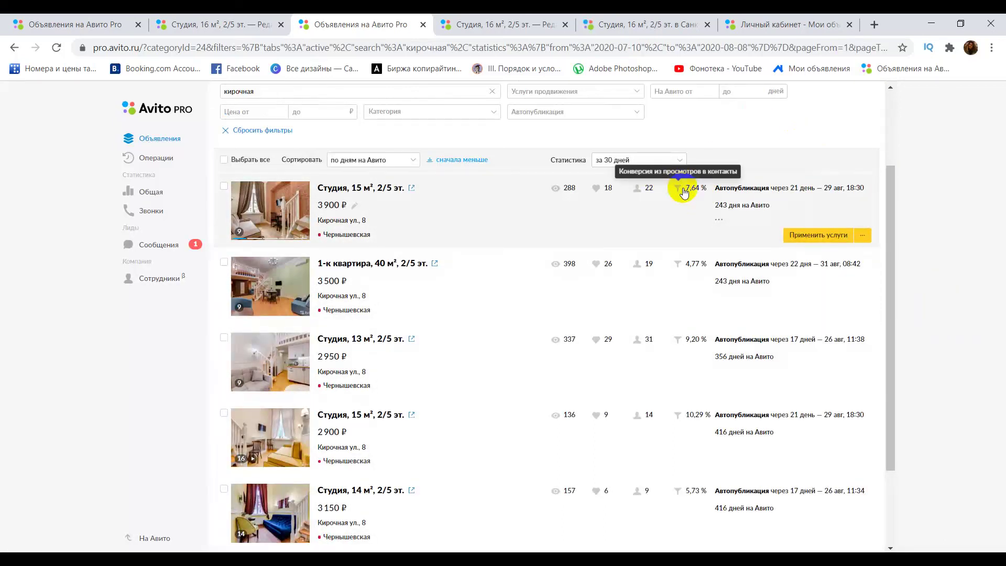
mouse_move(562, 197)
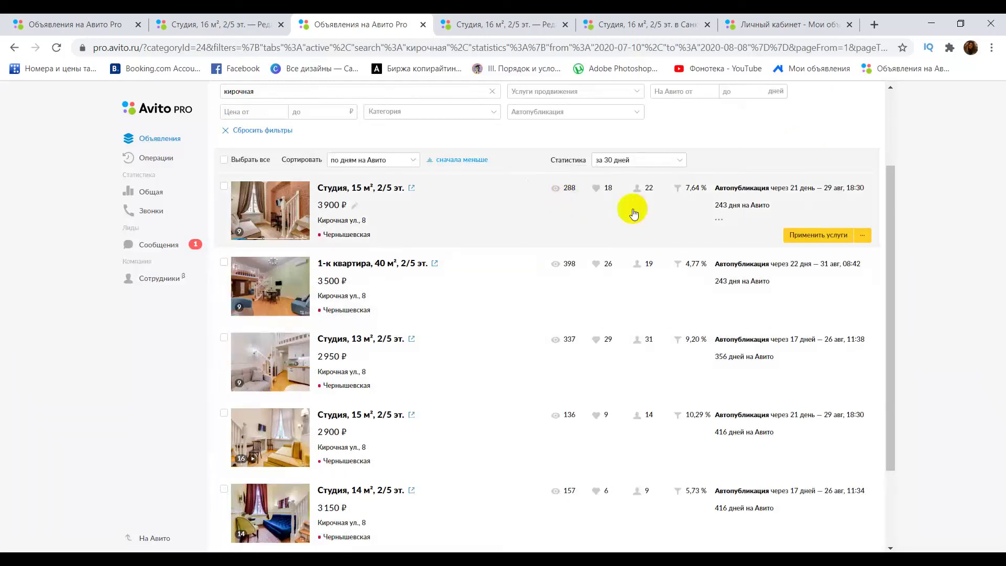
mouse_move(647, 195)
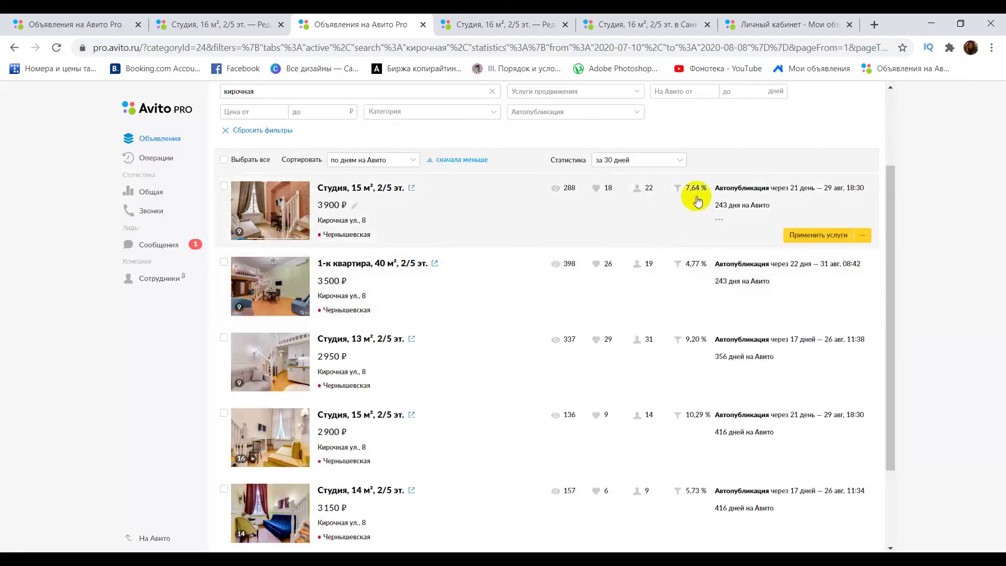
scroll(708, 420, down, 2)
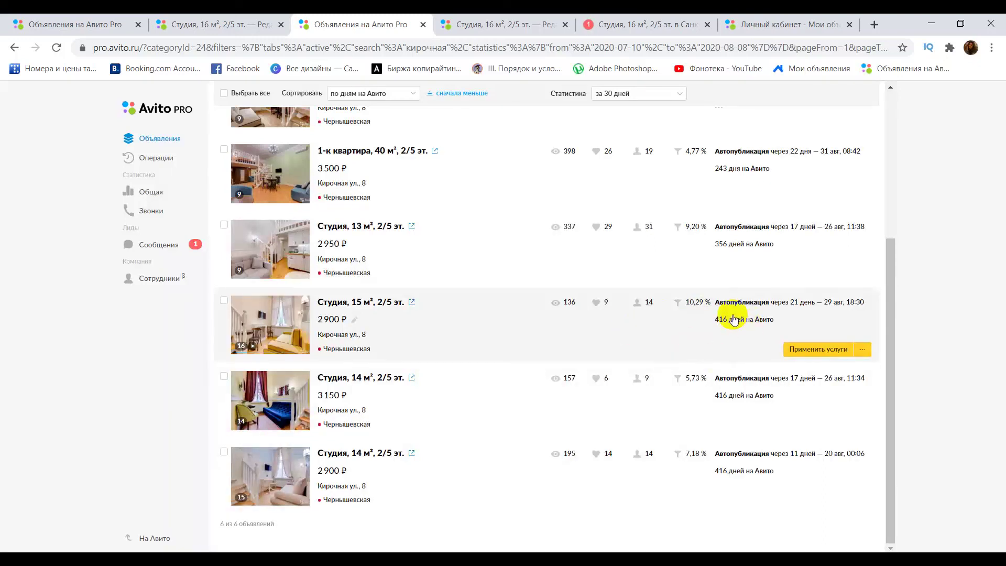
scroll(733, 319, up, 1)
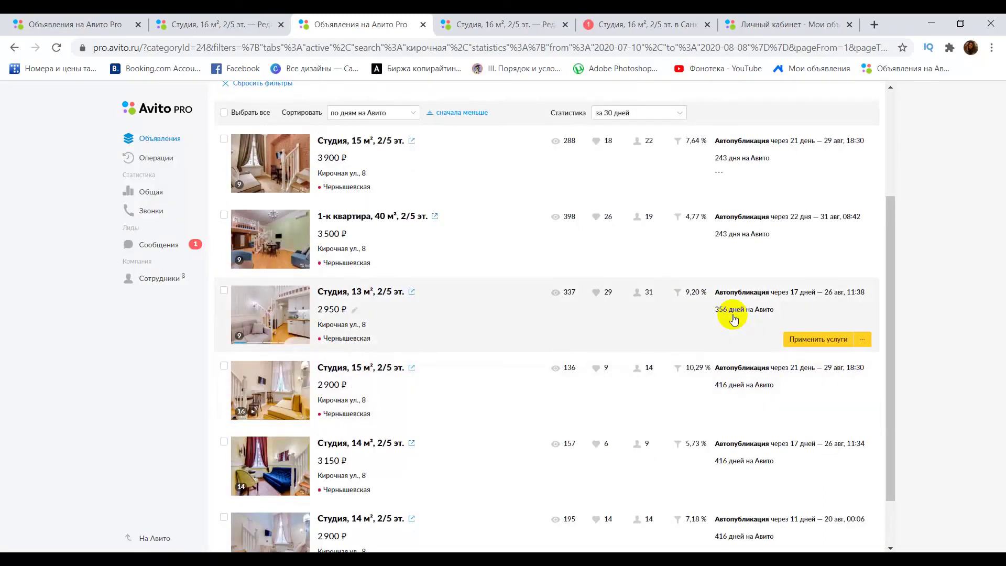
mouse_move(603, 145)
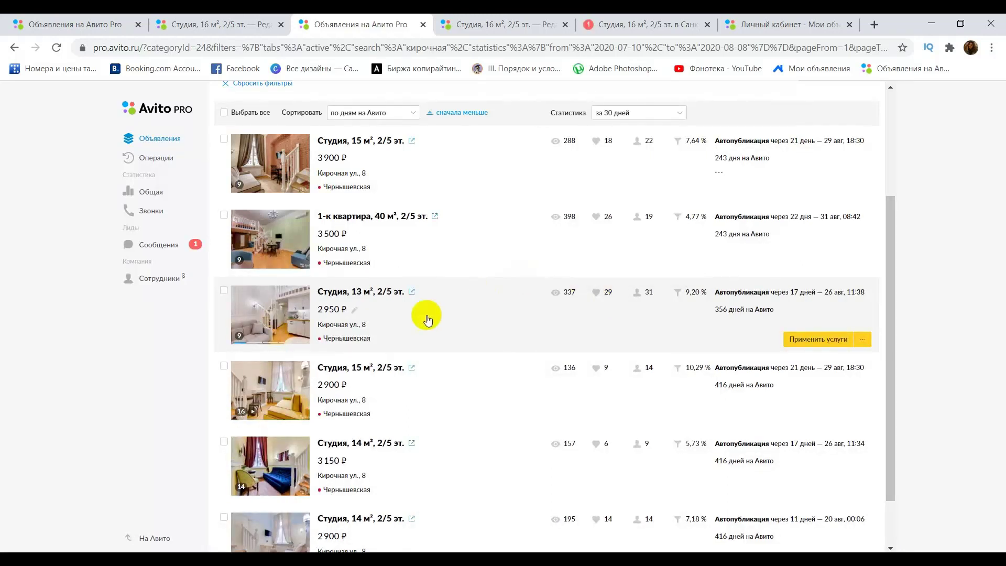
Step: Change the Студия, 13 м² price from 2950 to 2900 ₽ and save it
click(352, 313)
drag(330, 313, 346, 314)
text(00)
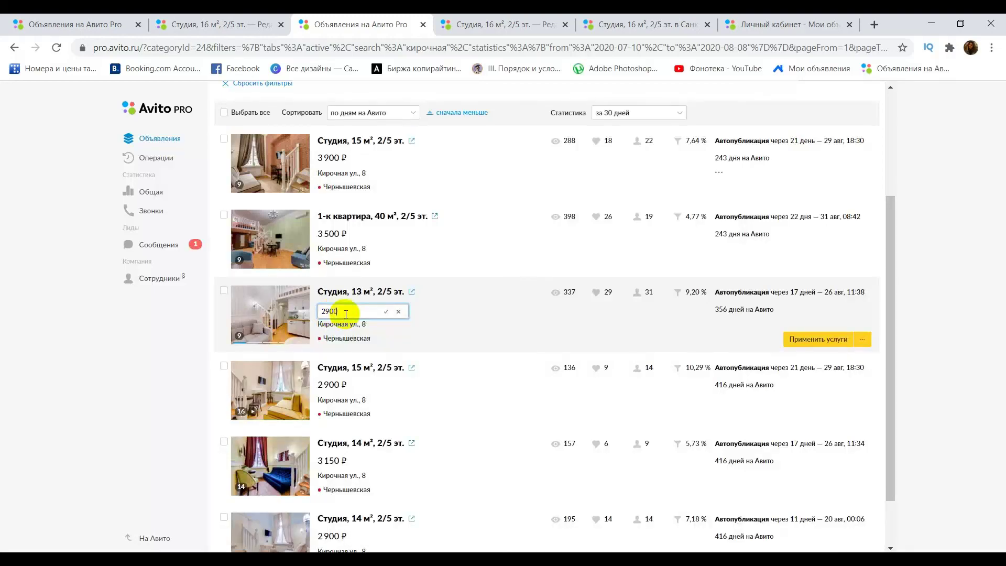
scroll(367, 318, up, 3)
click(386, 442)
Step: Scroll through the Кирочная ул., 8 listings to review their 30-day contact counts
scroll(454, 415, down, 3)
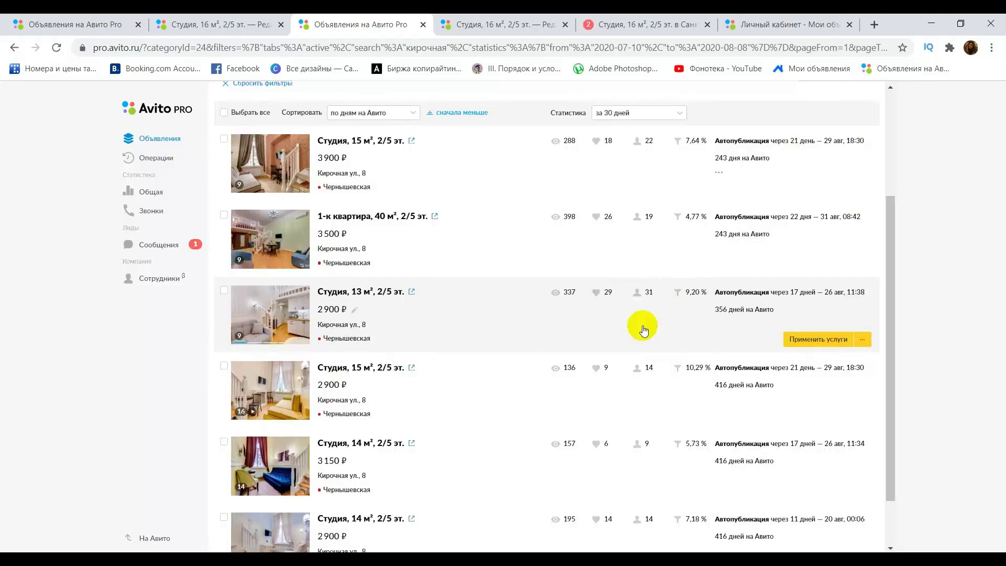
scroll(642, 354, up, 3)
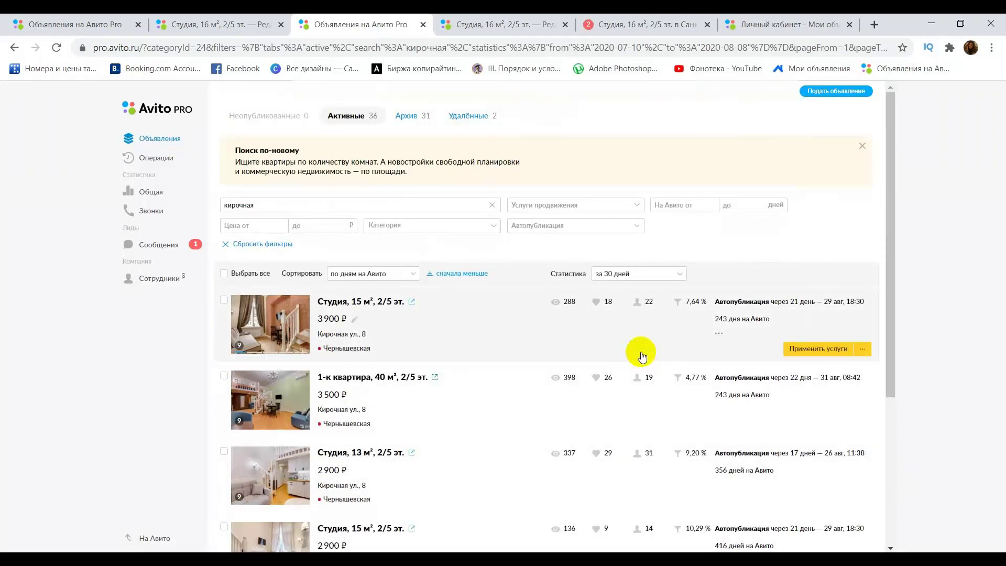
scroll(642, 356, down, 4)
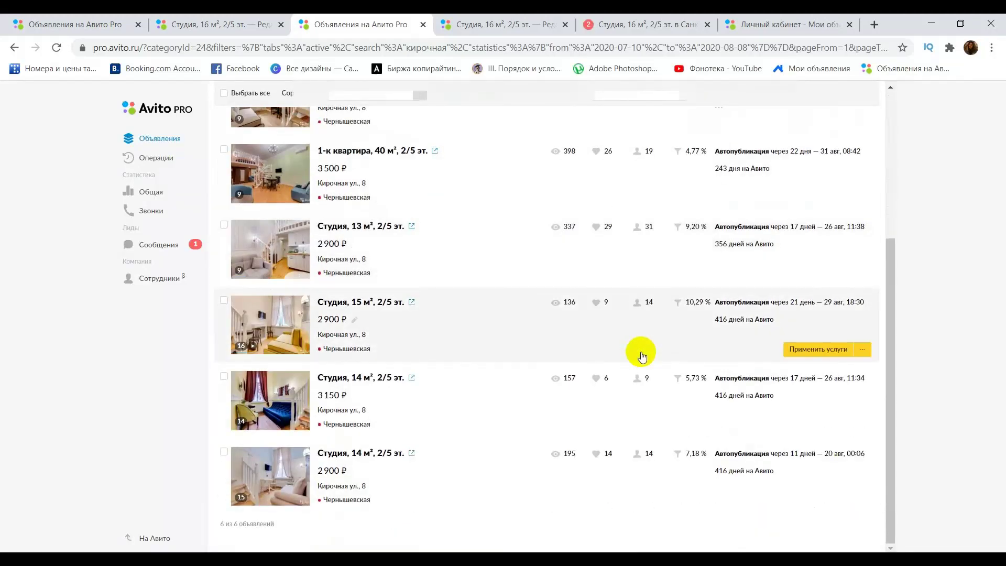
scroll(643, 356, up, 4)
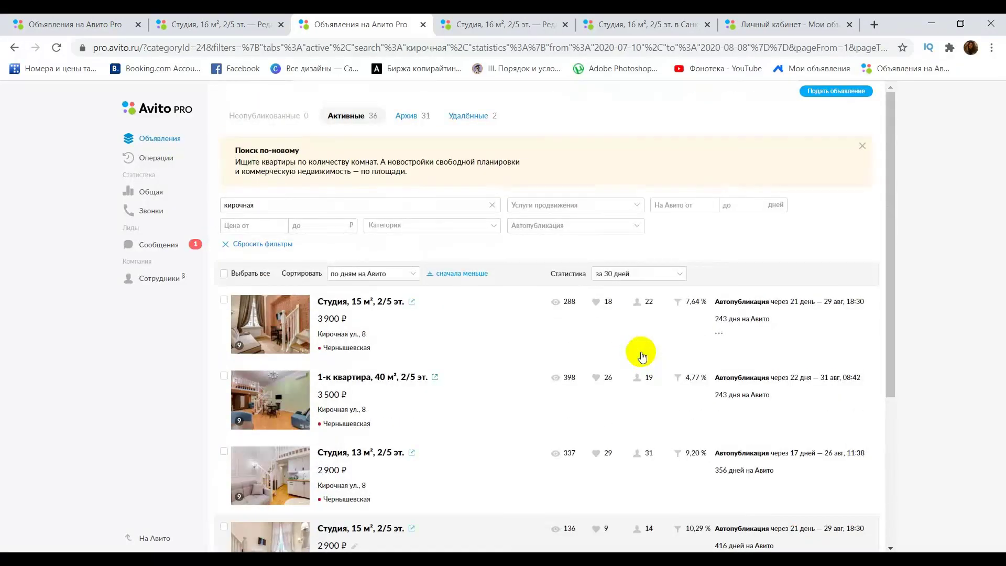
scroll(643, 356, down, 4)
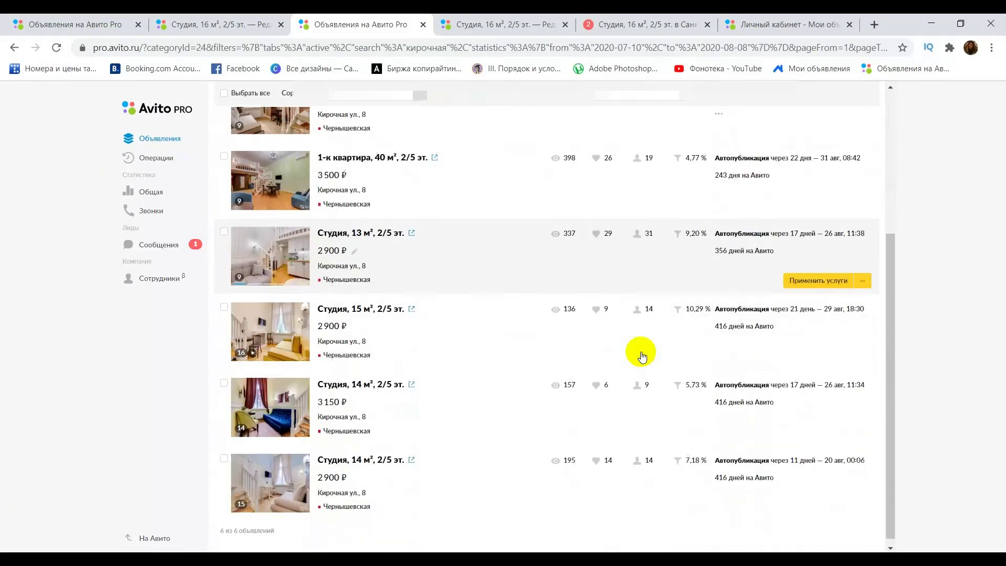
scroll(642, 356, up, 4)
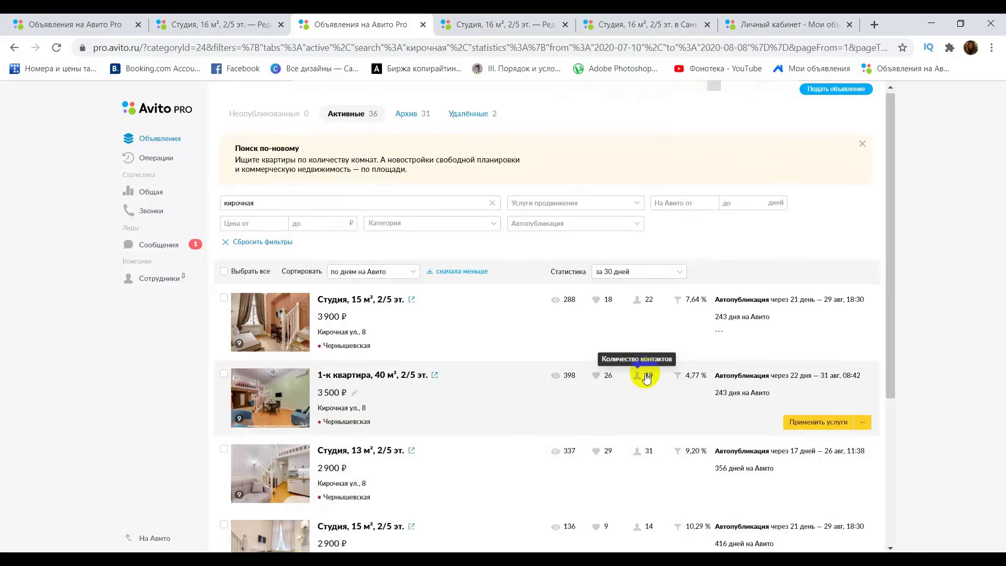
scroll(646, 377, down, 1)
scroll(570, 458, down, 1)
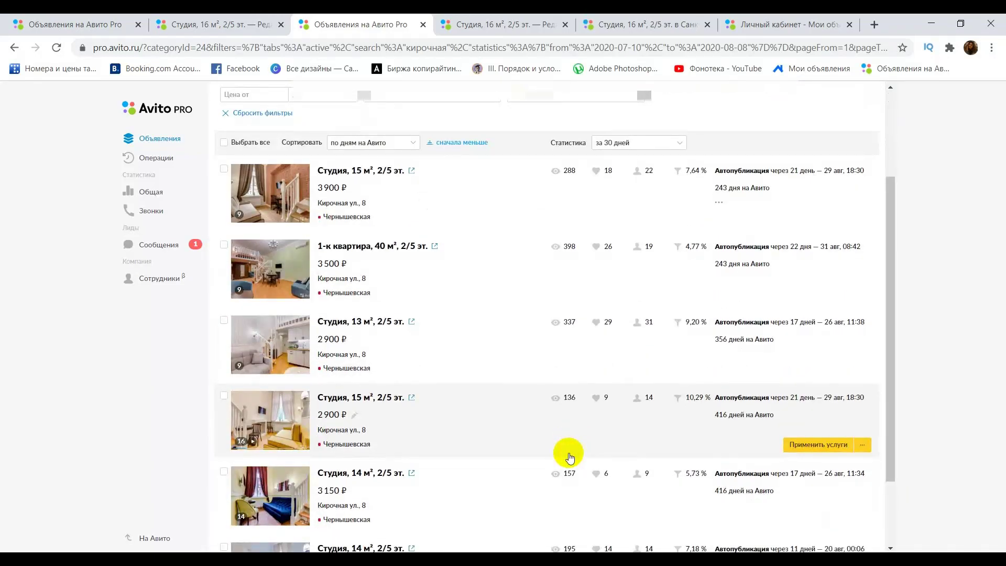
scroll(570, 457, down, 2)
scroll(828, 472, up, 4)
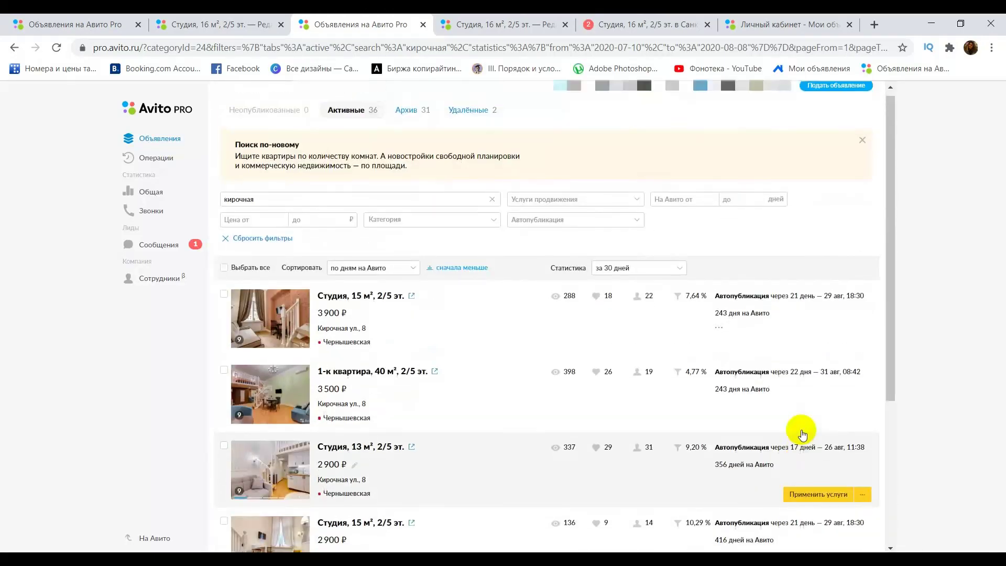